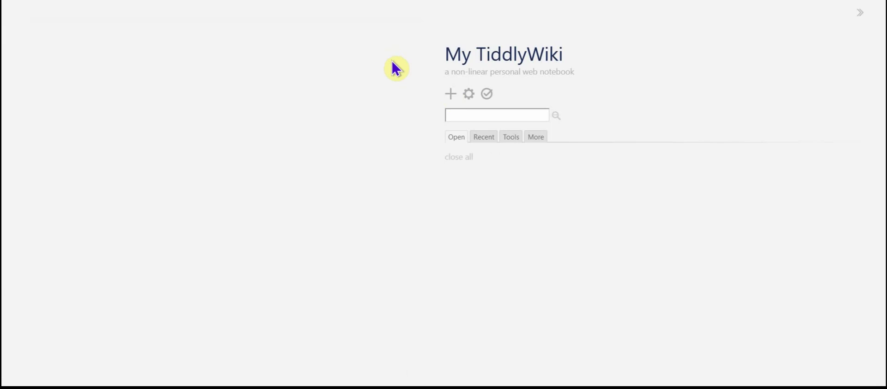
- In the control panel, set the wiki's title to "My title" and clear the subtitle
left_click(468, 95)
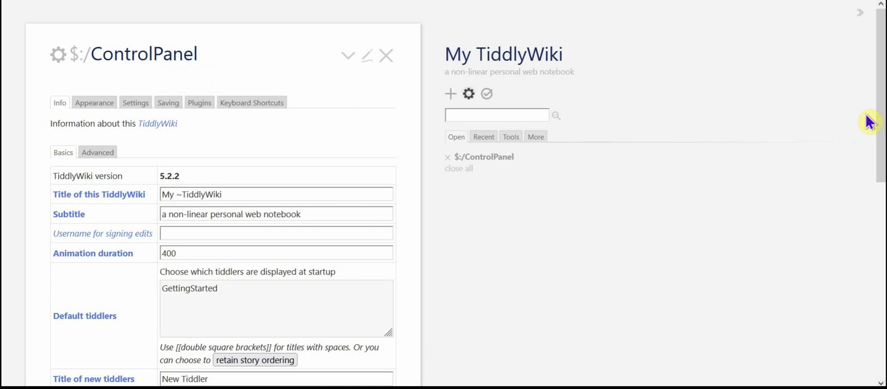
left_click_drag(880, 117, 880, 150)
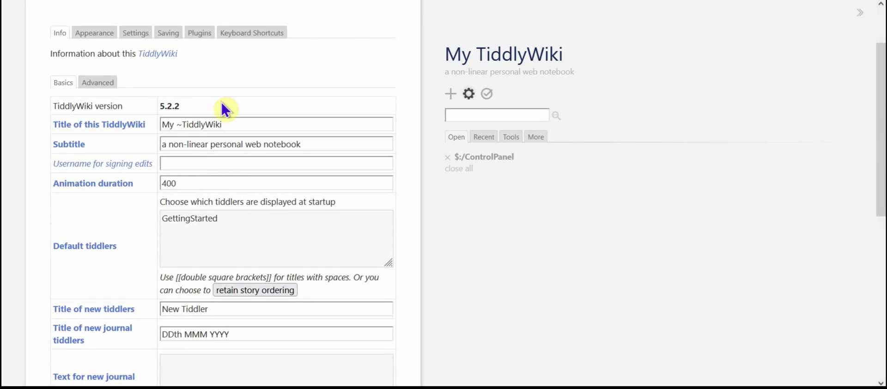
left_click_drag(230, 123, 145, 122)
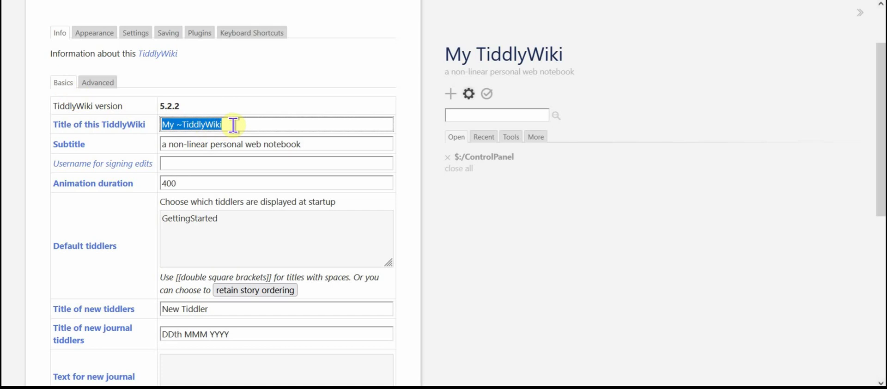
type("My title")
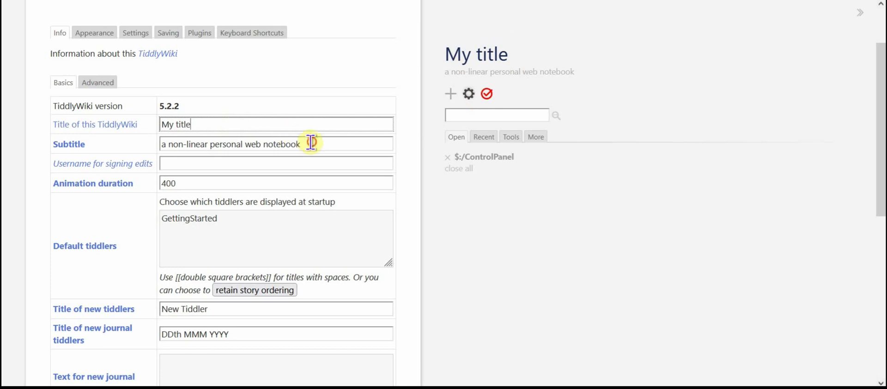
left_click_drag(310, 144, 147, 151)
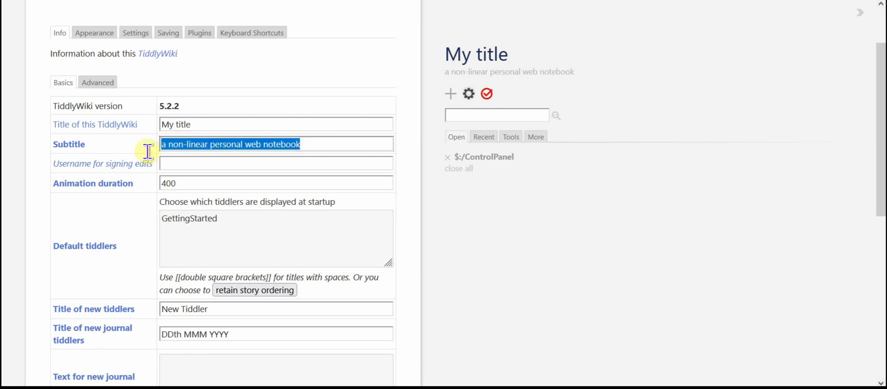
key("BackSpace")
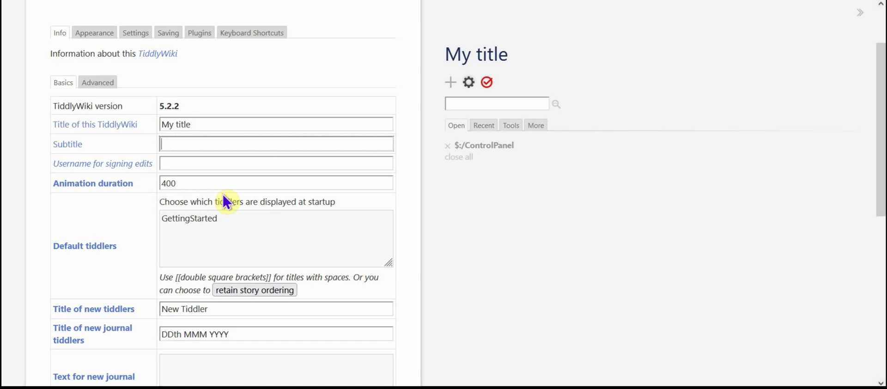
- Close and reopen the control panel to view the tiddler animation
left_click(172, 183)
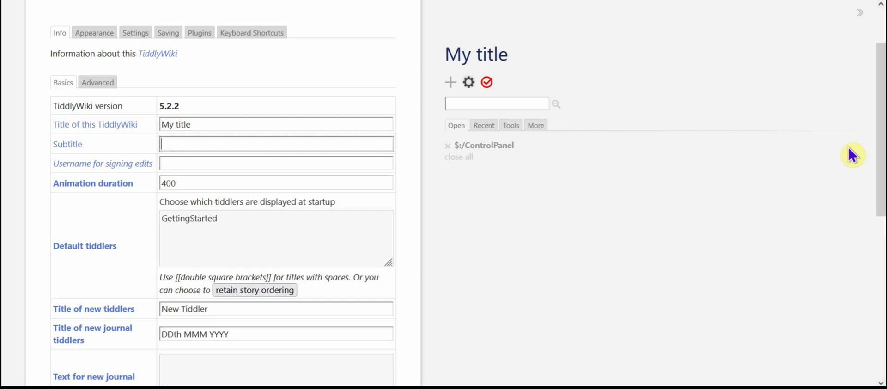
scroll(879, 151, "up", 2)
left_click(387, 57)
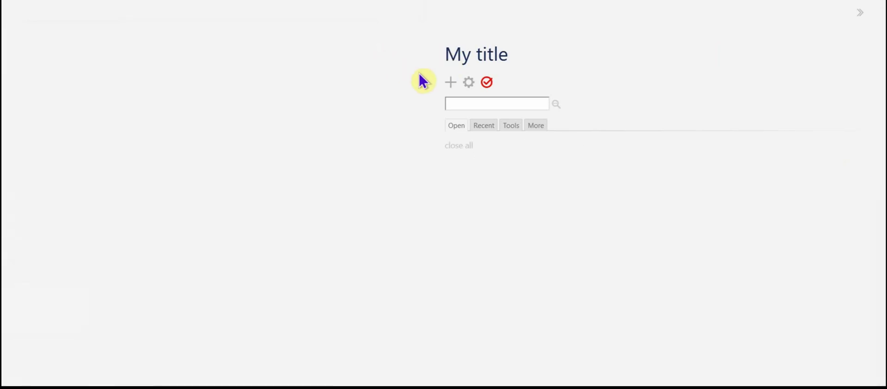
left_click(468, 85)
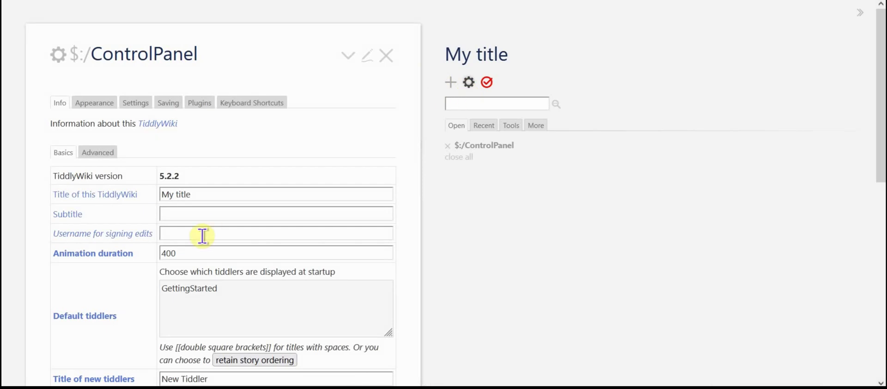
- Set the animation duration to 20 and save the wiki
double_click(168, 253)
type("0")
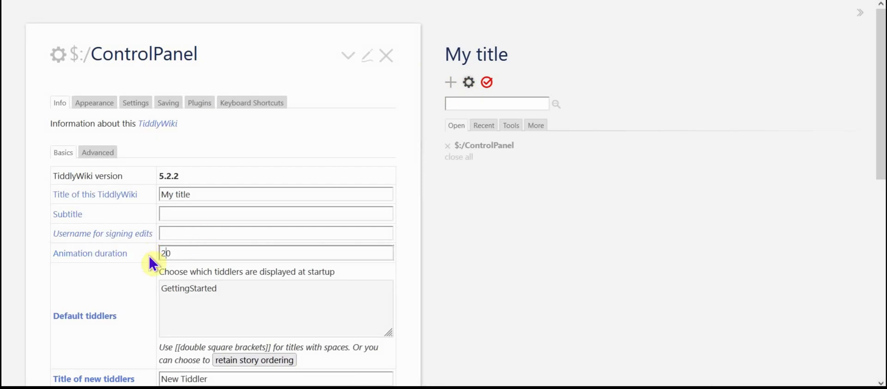
left_click(488, 85)
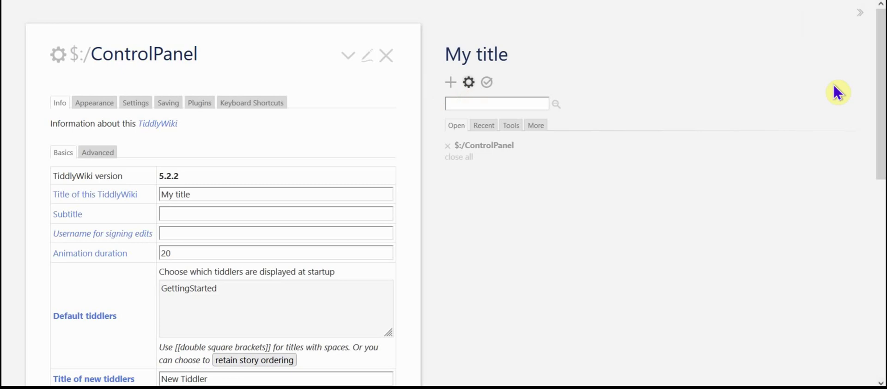
- Replace GettingStarted with HQ in the list of default tiddlers displayed at startup
left_click_drag(880, 74, 878, 181)
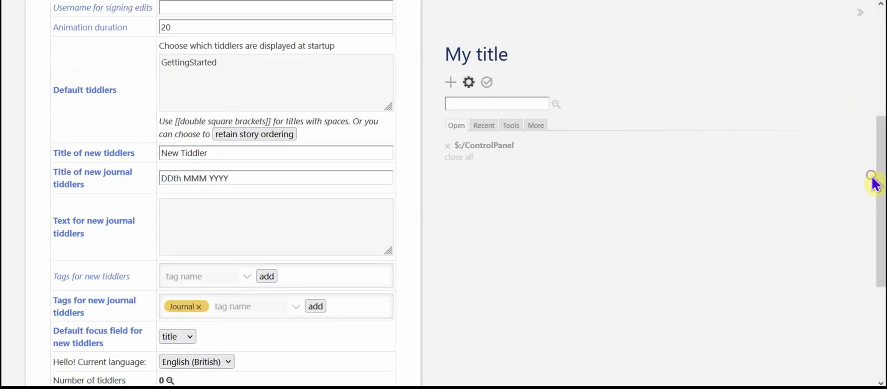
left_click(231, 69)
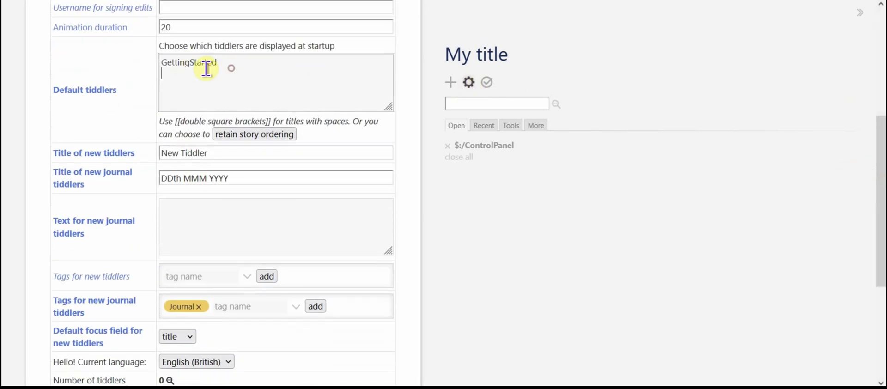
key("BackSpace")
key("BackSpace")
key("BackSpace")
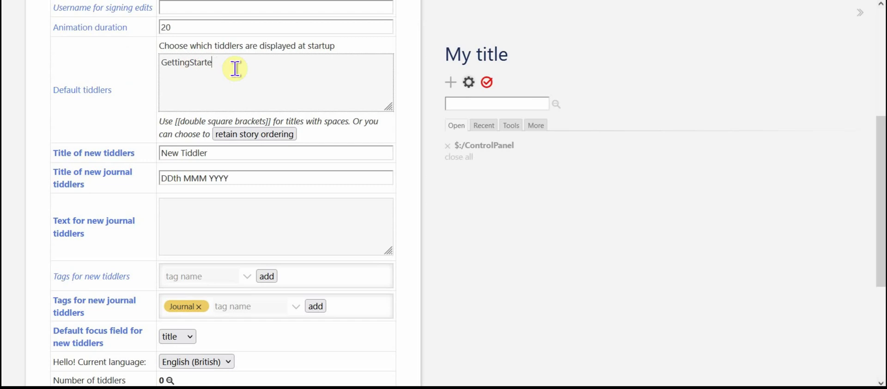
key("BackSpace")
key("BackSpace")
key("BackSpace")
key("BackSpace")
key("BackSpace")
key("BackSpace")
key("BackSpace")
key("BackSpace")
key("BackSpace")
key("BackSpace")
key("BackSpace")
key("BackSpace")
type("[[")
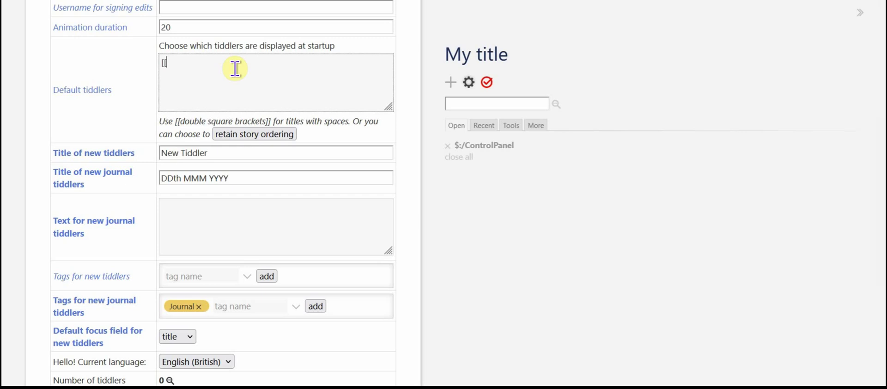
type("HQ")
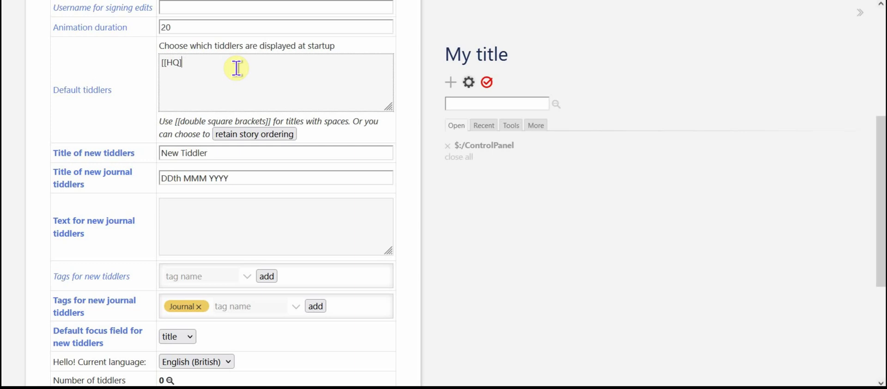
key("BackSpace")
left_click(171, 63)
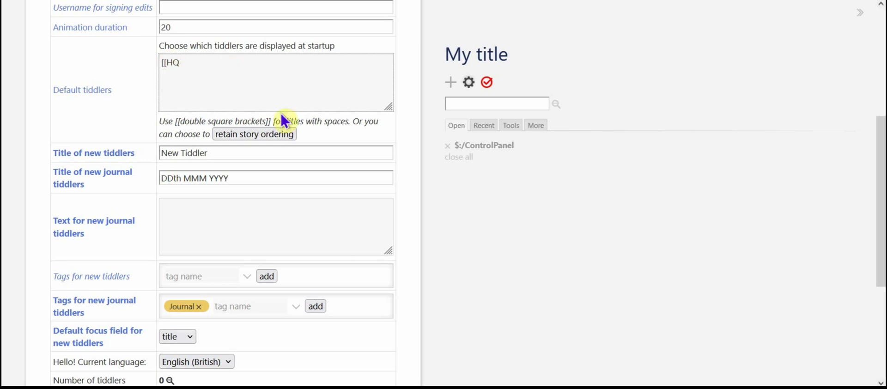
key("BackSpace")
key("BackSpace")
- Add [[Multiple word title]] after HQ in the default tiddlers, and save and reload the wiki
left_click(205, 60)
key("Return")
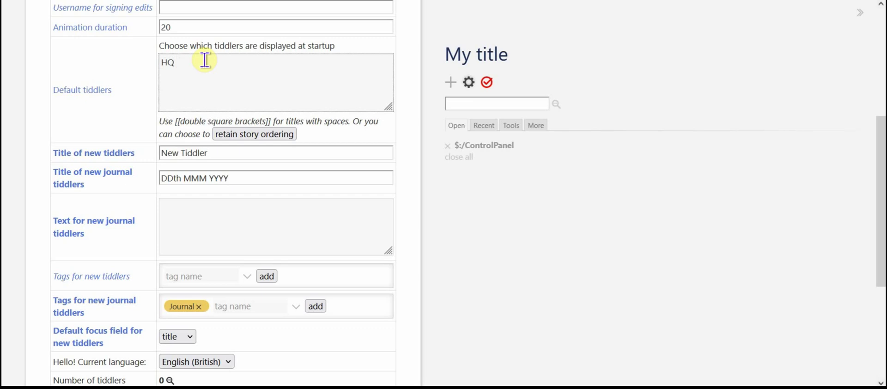
type("[[Multiple word title]]")
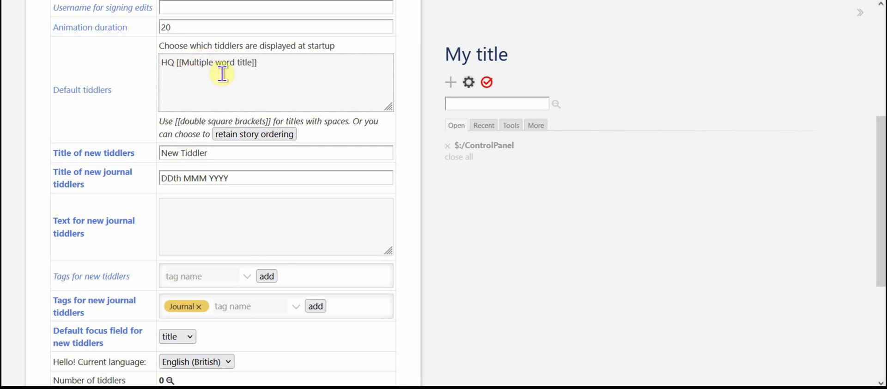
left_click(488, 92)
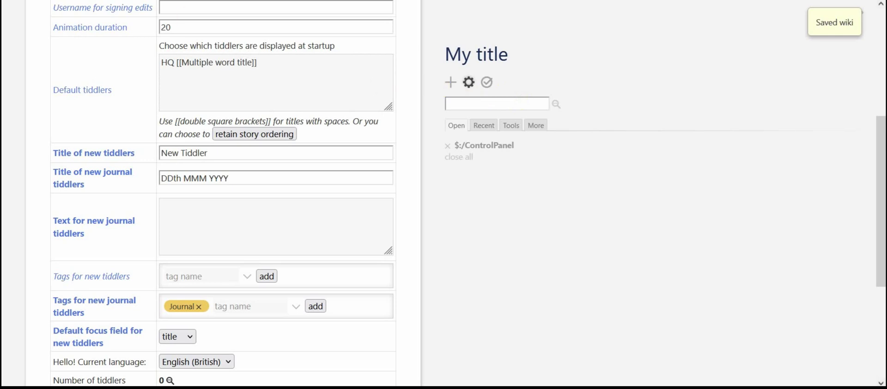
key("F5")
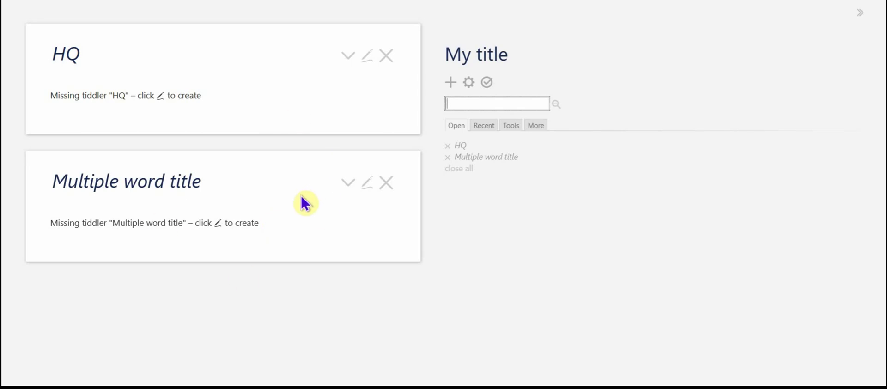
- Reopen the control panel and set the default focus field for new tiddlers to tags
left_click(468, 83)
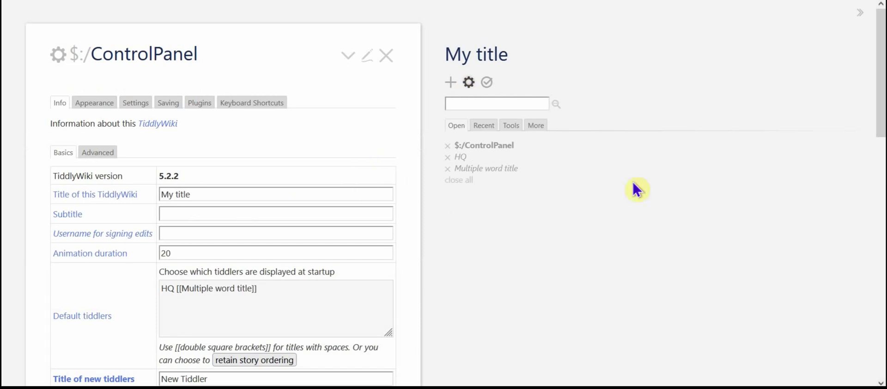
left_click_drag(880, 74, 882, 129)
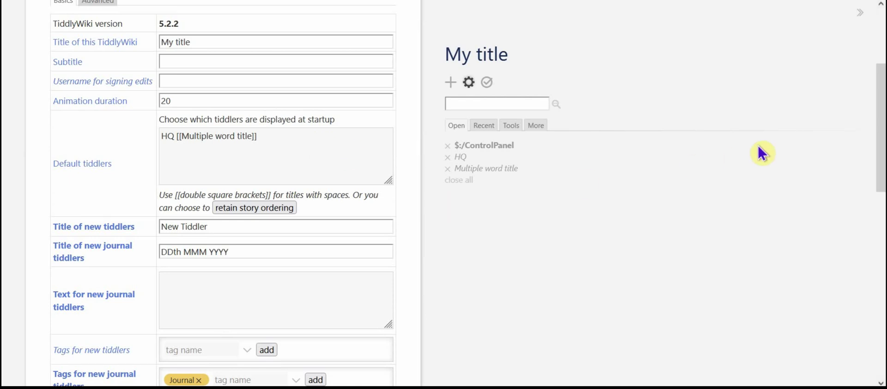
left_click_drag(880, 117, 877, 181)
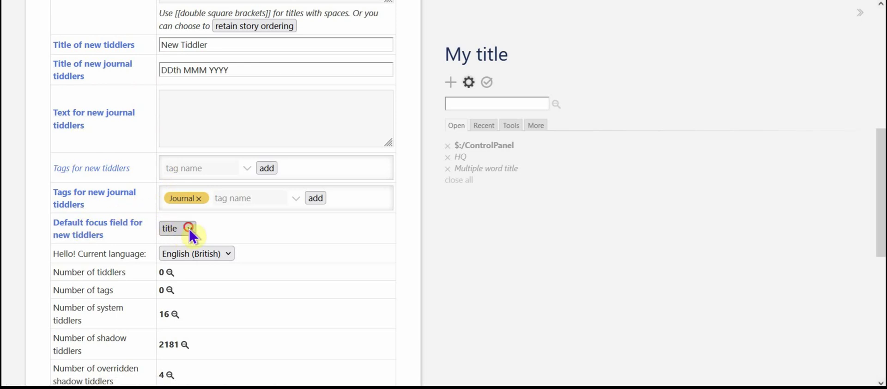
left_click(189, 231)
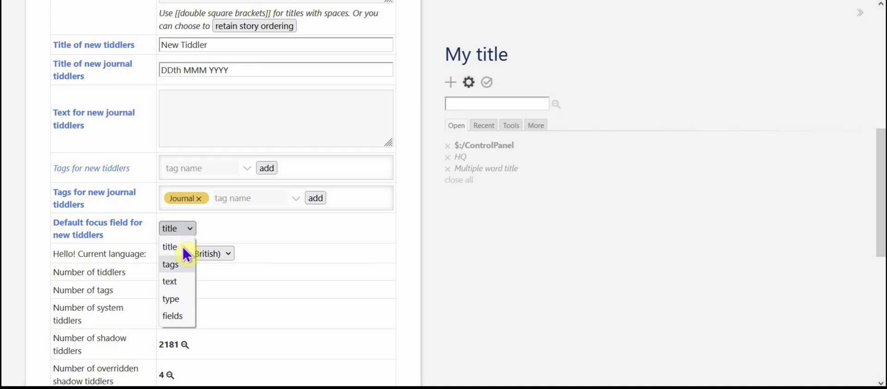
left_click(176, 265)
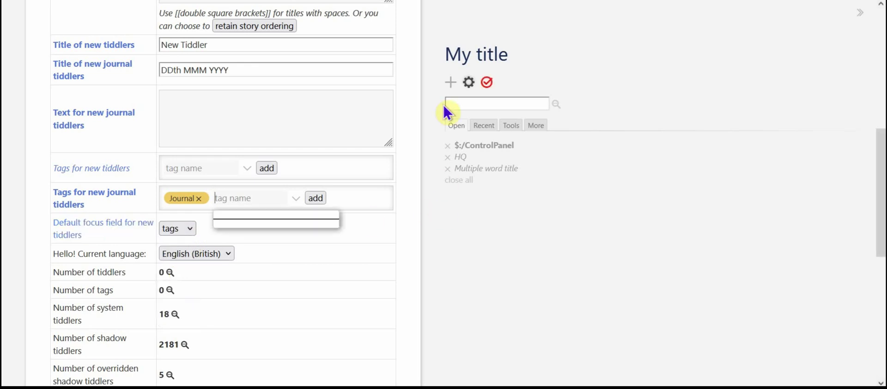
- Create a new tiddler to check which field has the focus, and delete its draft
left_click(451, 82)
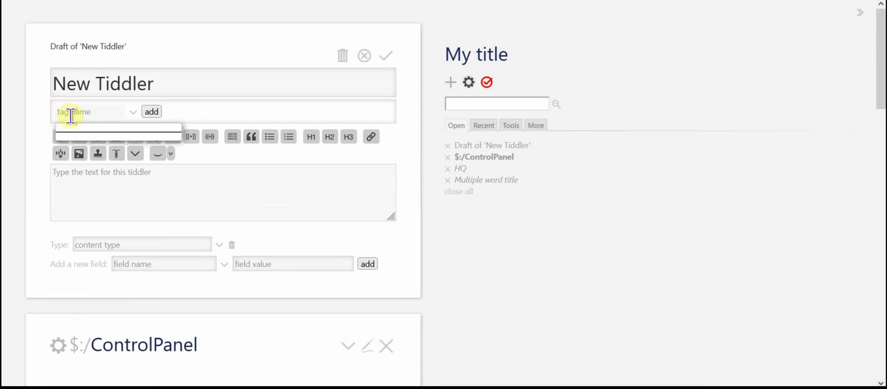
left_click(342, 57)
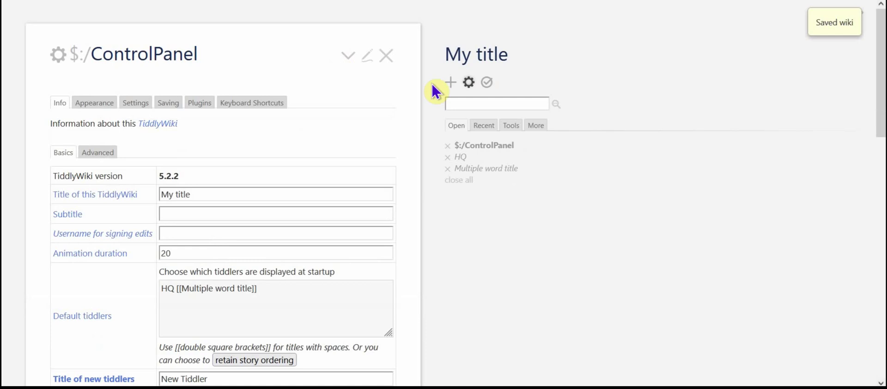
- Set the default focus field for new tiddlers back to title
left_click_drag(881, 100, 879, 198)
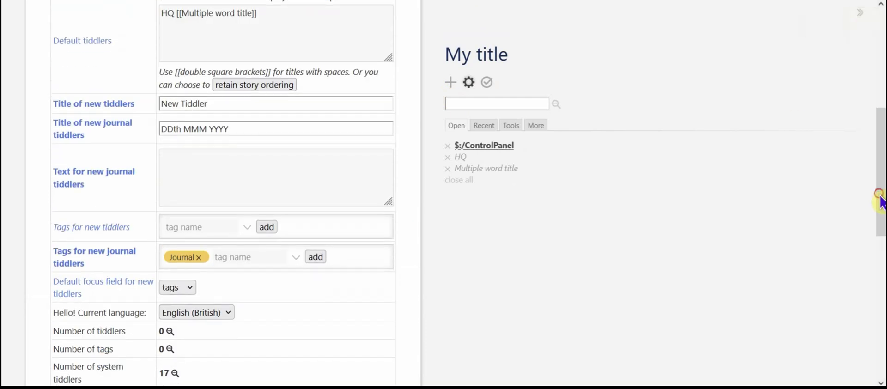
left_click(196, 287)
left_click(177, 304)
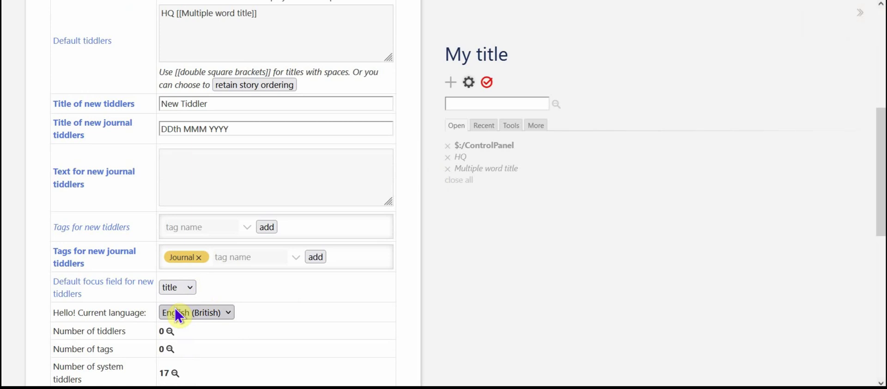
- Review the remaining basic and advanced wiki information in the control panel, and open its appearance settings
left_click_drag(881, 143, 882, 187)
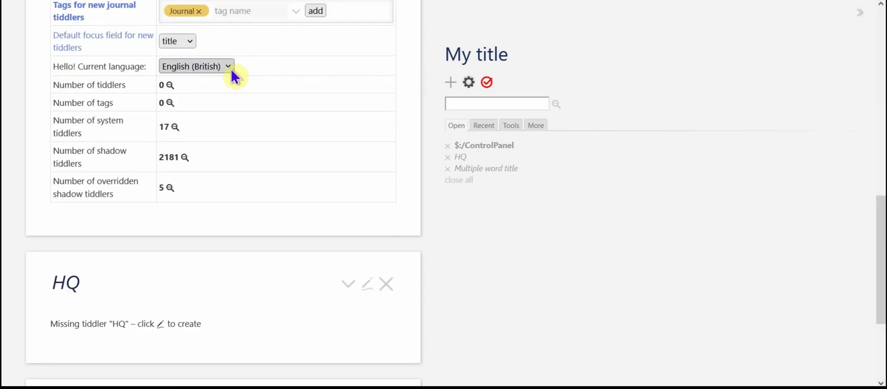
left_click_drag(877, 277, 871, 73)
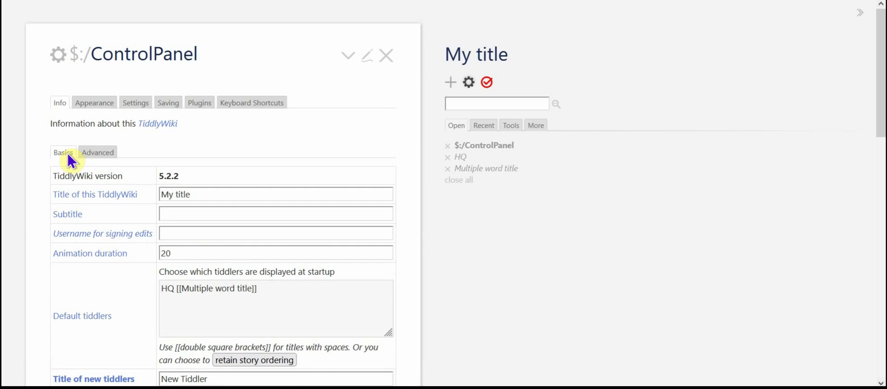
left_click(99, 154)
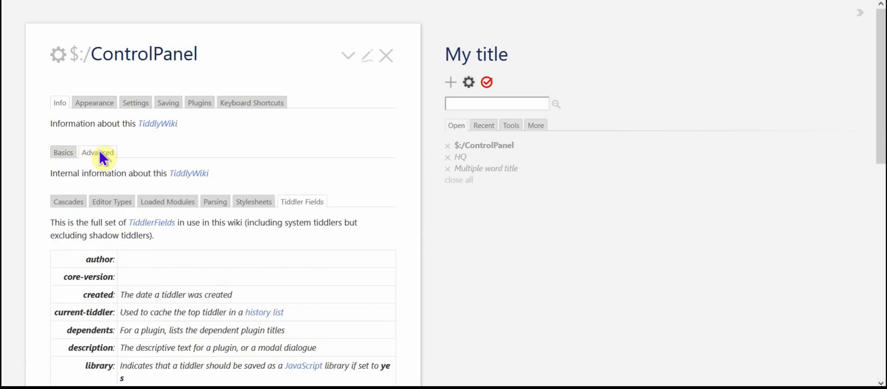
left_click(62, 153)
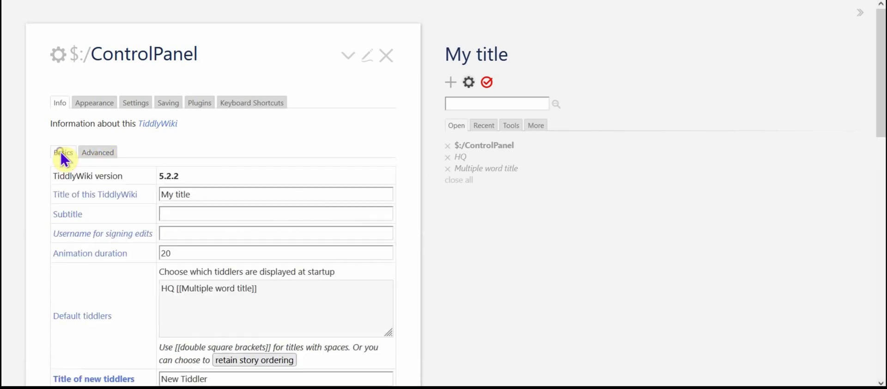
left_click(95, 104)
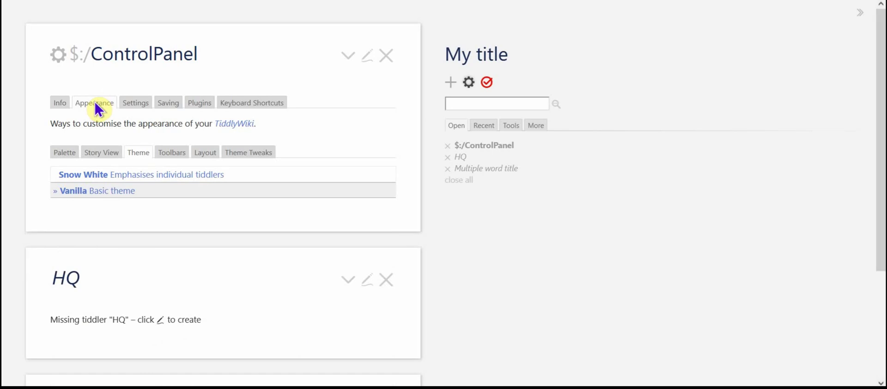
- Try out the Blanca, Cupertino Dark, Desert Sand, Nord, Rocker, Spartan Day and Twilight colour palettes
left_click(66, 155)
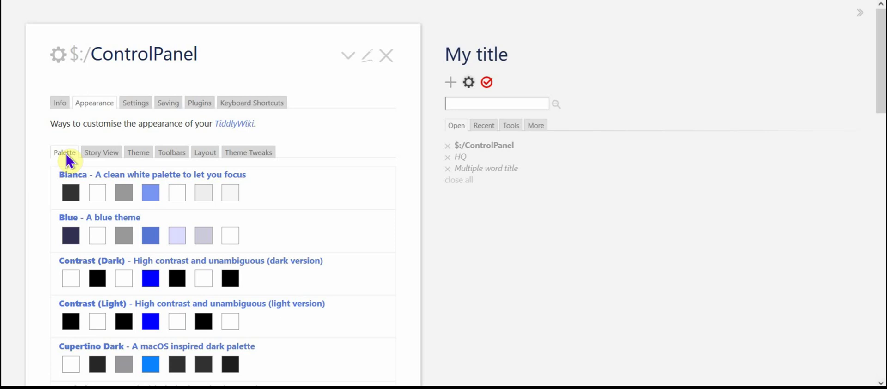
left_click(113, 182)
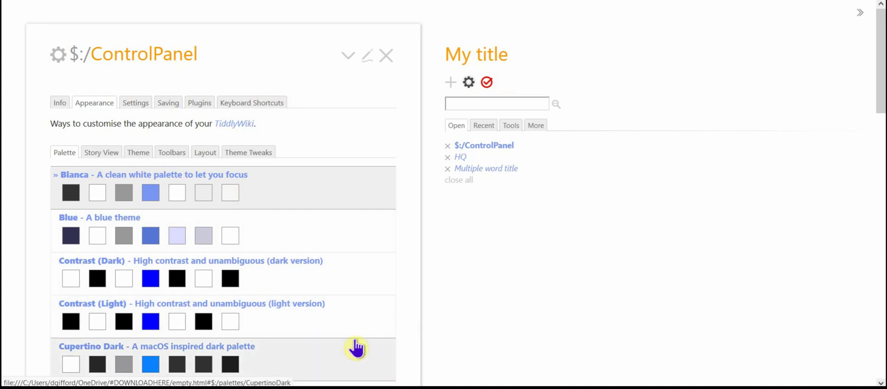
left_click(320, 367)
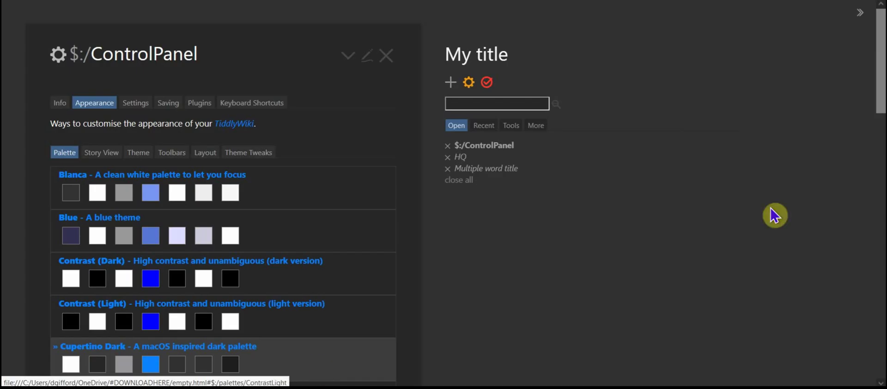
scroll(881, 92, "down", 7)
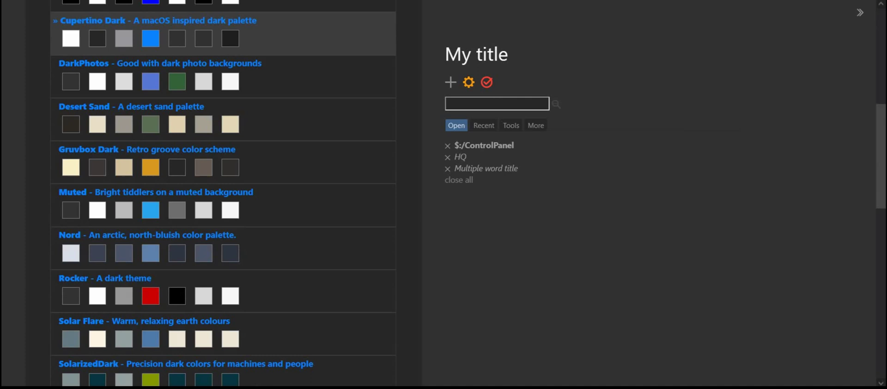
left_click(309, 127)
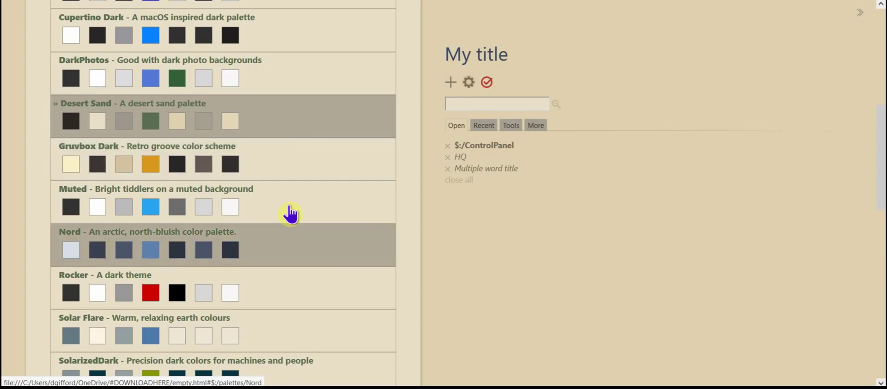
left_click(277, 249)
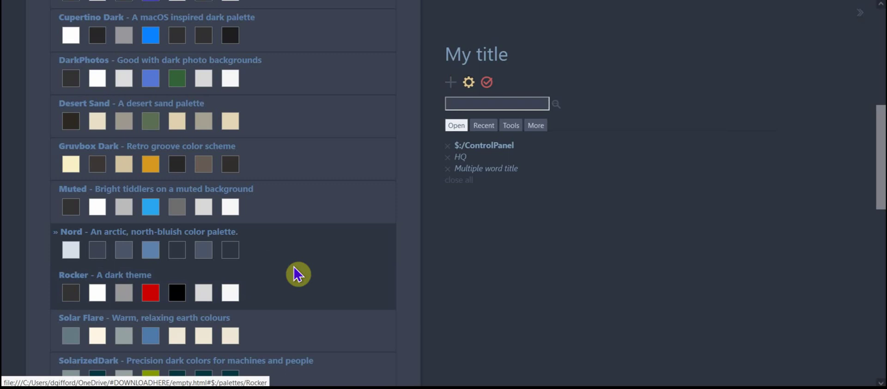
left_click(277, 290)
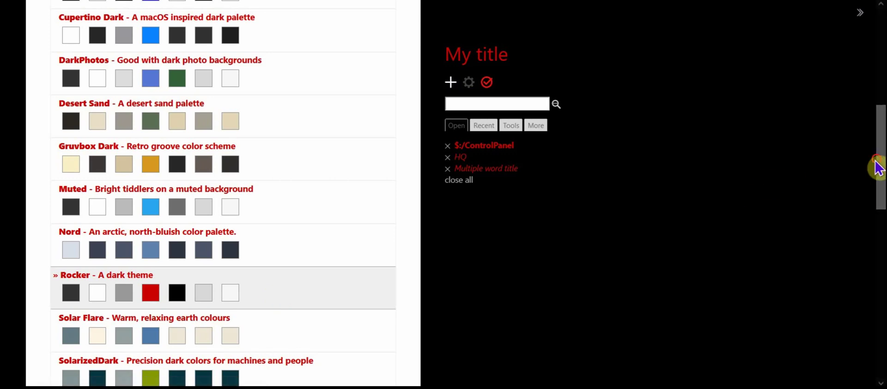
left_click_drag(877, 168, 876, 243)
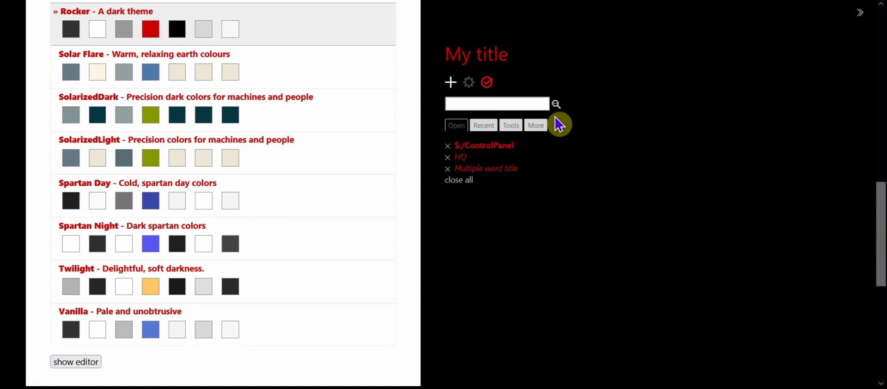
left_click(272, 201)
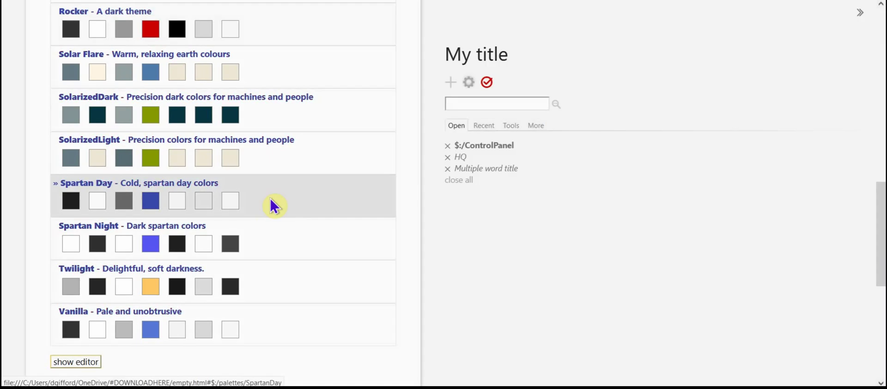
left_click(280, 298)
- Set the wiki's colour palette to Vanilla and return to the appearance options
left_click_drag(880, 231, 880, 360)
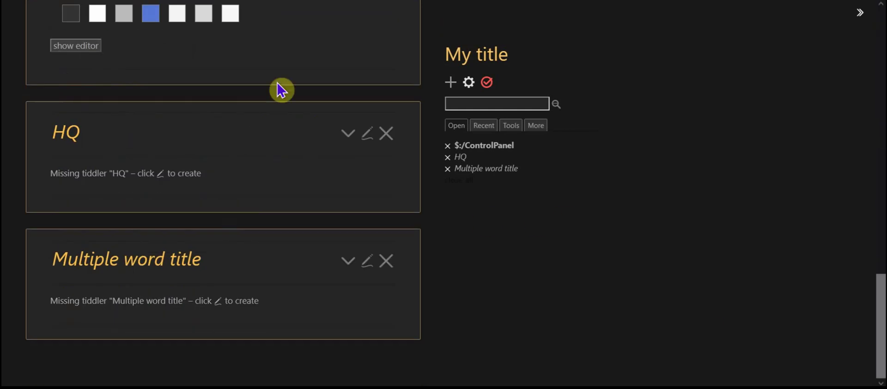
left_click(262, 13)
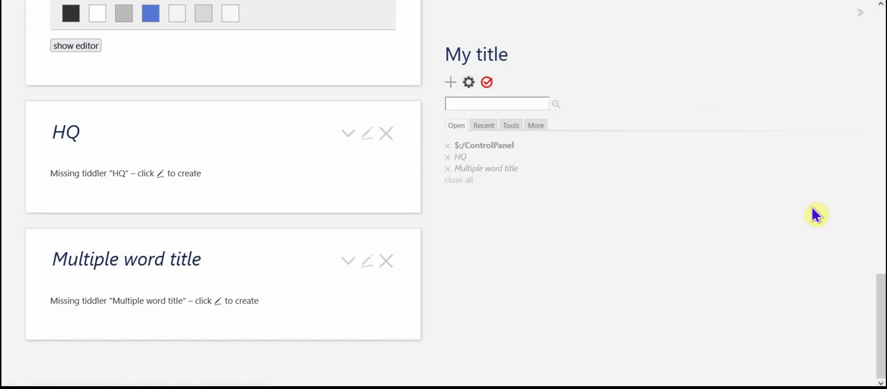
left_click(880, 307)
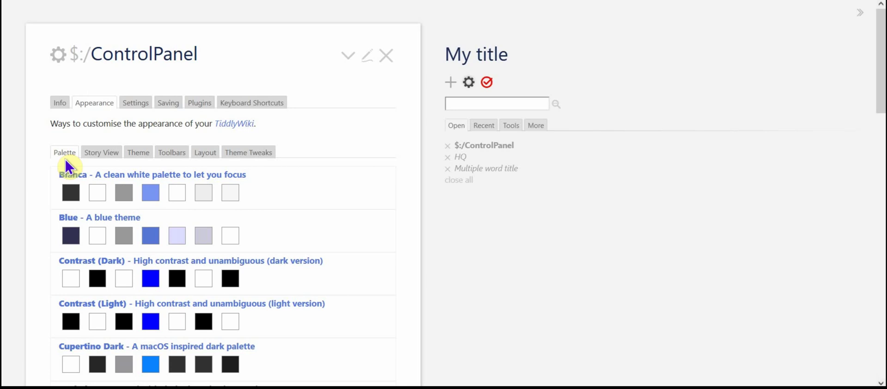
- Switch the wiki's story view to zoomin
left_click(109, 156)
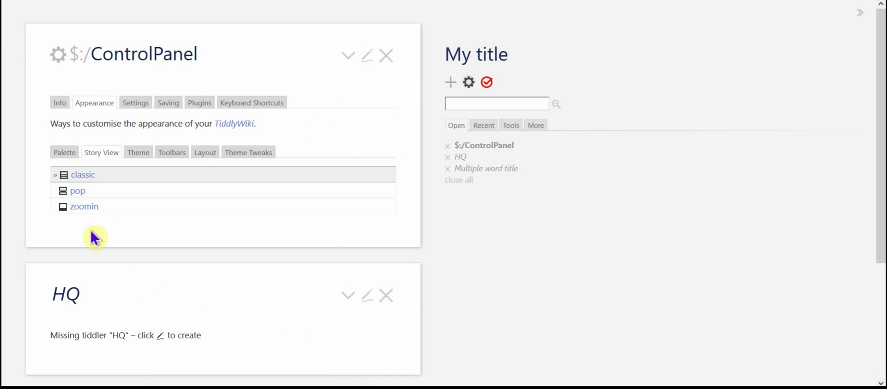
left_click(82, 207)
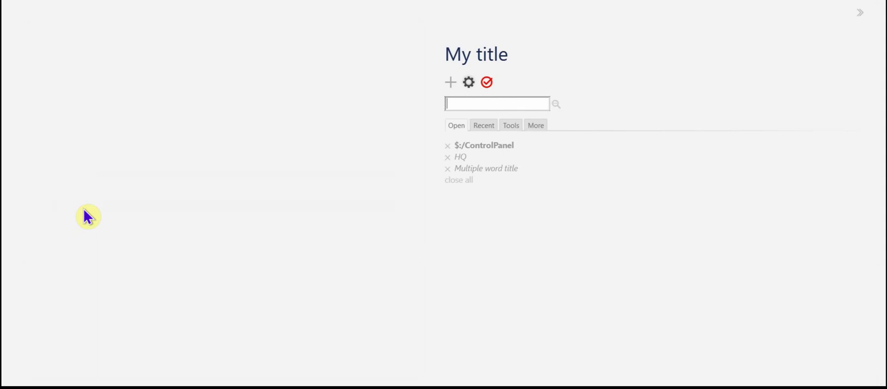
left_click(486, 82)
- Create two new tiddlers with their default titles, New Tiddler and New Tiddler 1, confirming each one
left_click(450, 83)
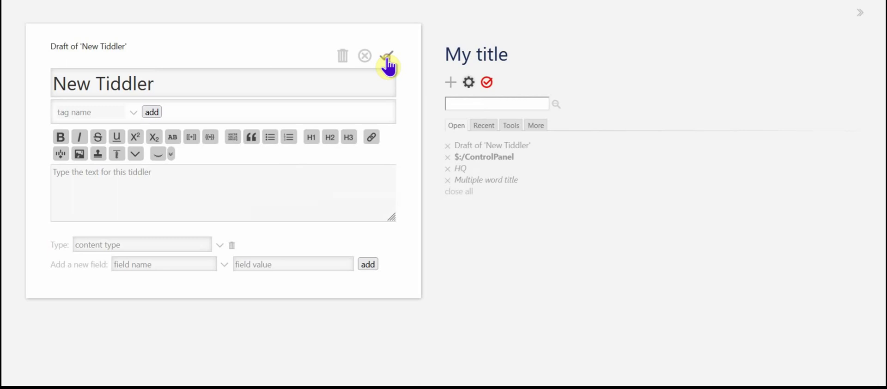
left_click(386, 57)
left_click(450, 83)
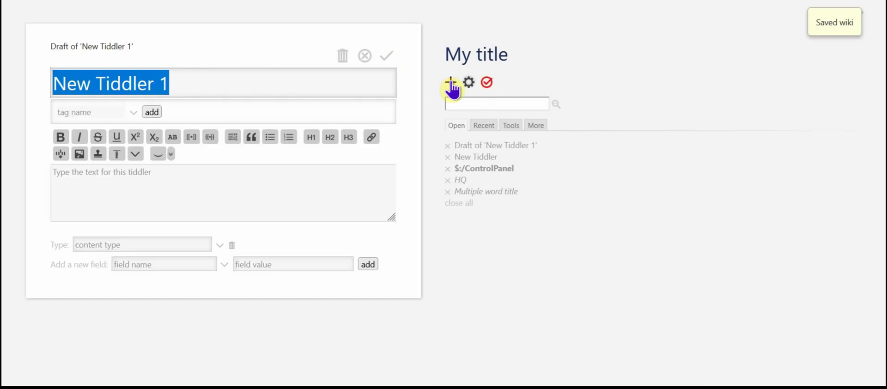
left_click(386, 56)
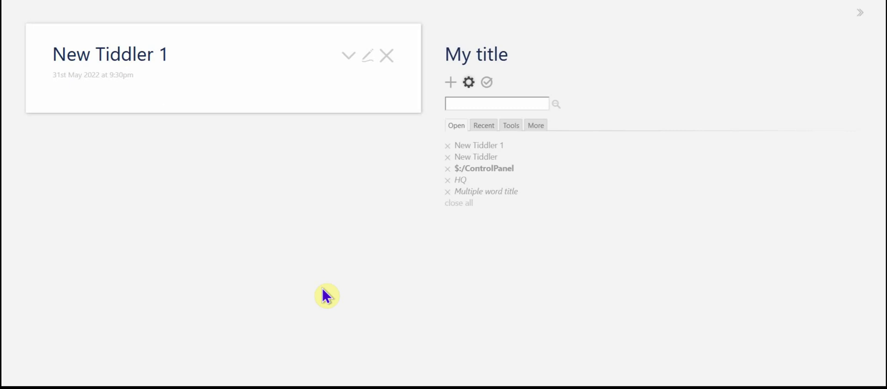
- Return to the control panel to set the story view back to classic, and close every other open tiddler
left_click(469, 83)
left_click(117, 178)
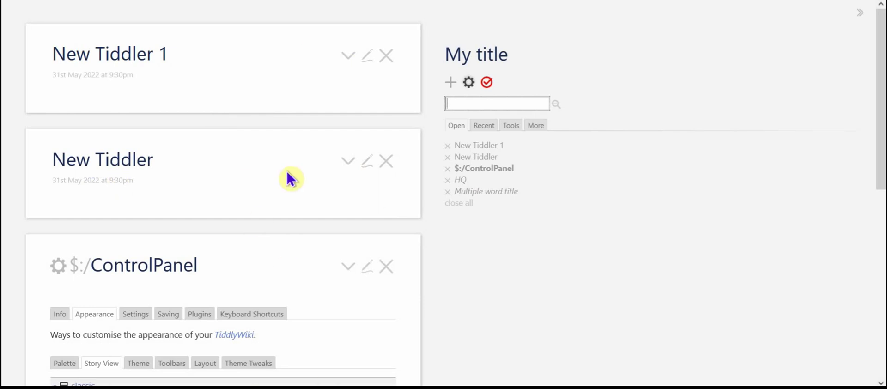
left_click(390, 56)
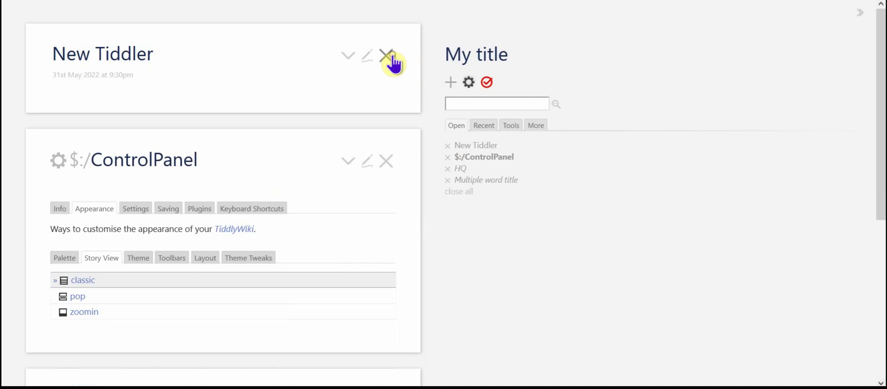
left_click(392, 58)
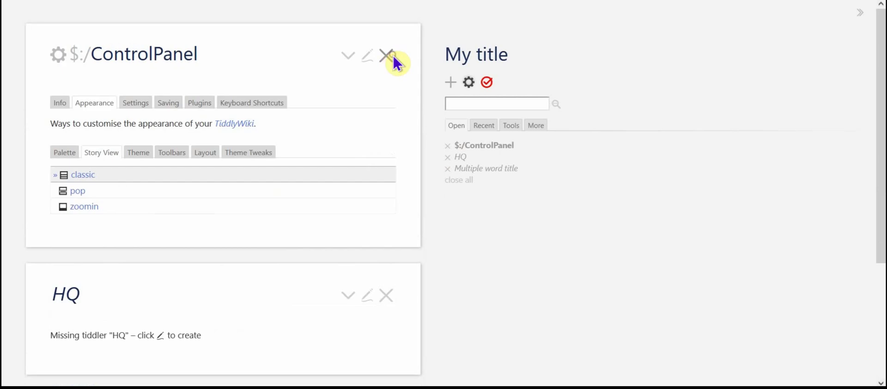
left_click(387, 295)
left_click(386, 296)
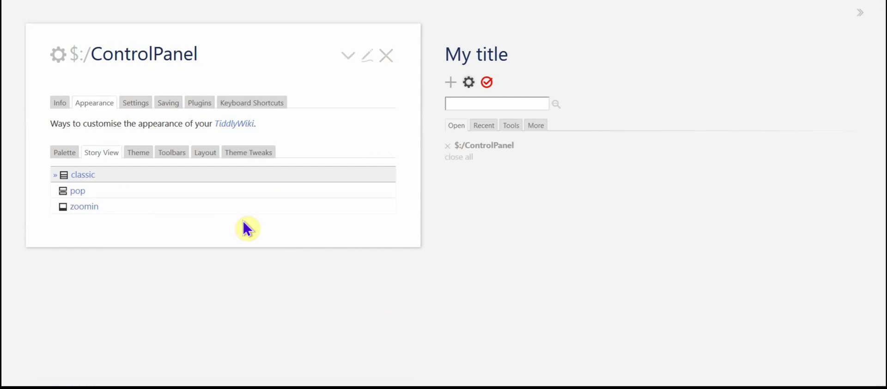
- Compare the Snow White and Vanilla themes, and set the wiki's theme to Snow White
left_click(147, 155)
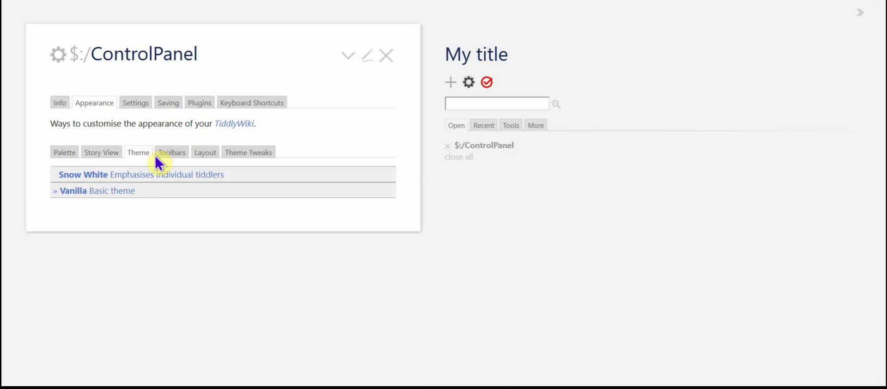
left_click(244, 175)
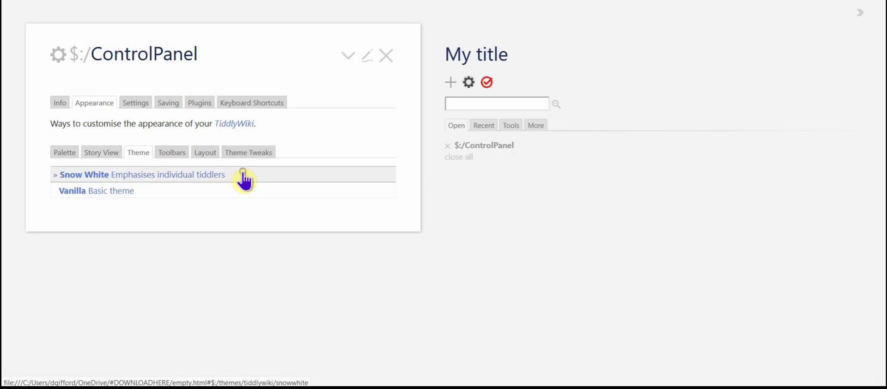
left_click(226, 191)
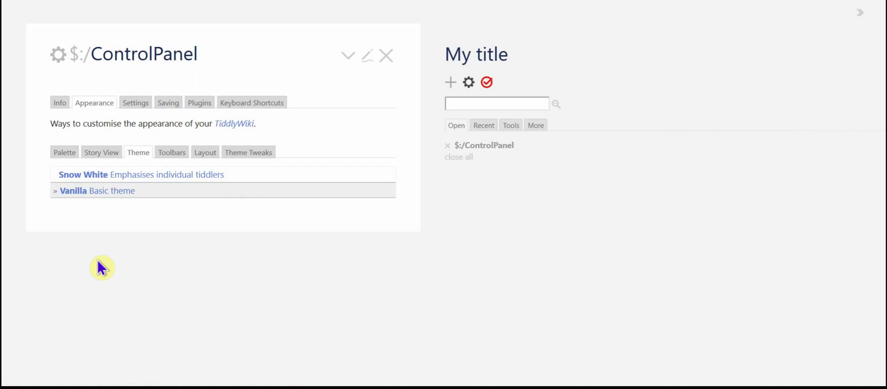
left_click(237, 175)
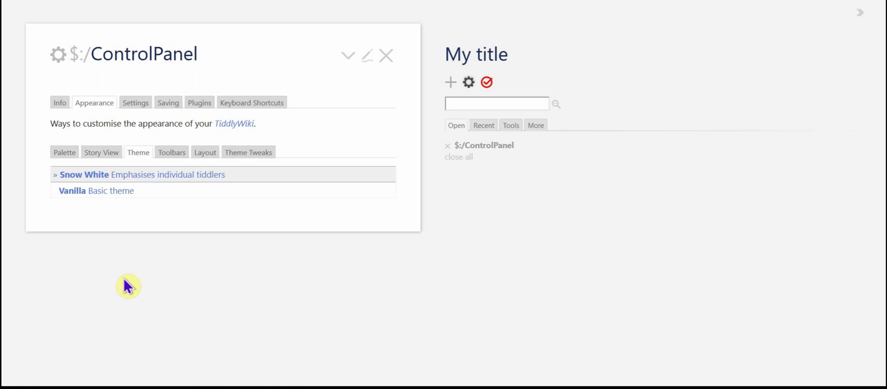
- Try displaying the new here and clone buttons in the tiddler view toolbar, and hide both again
left_click(169, 152)
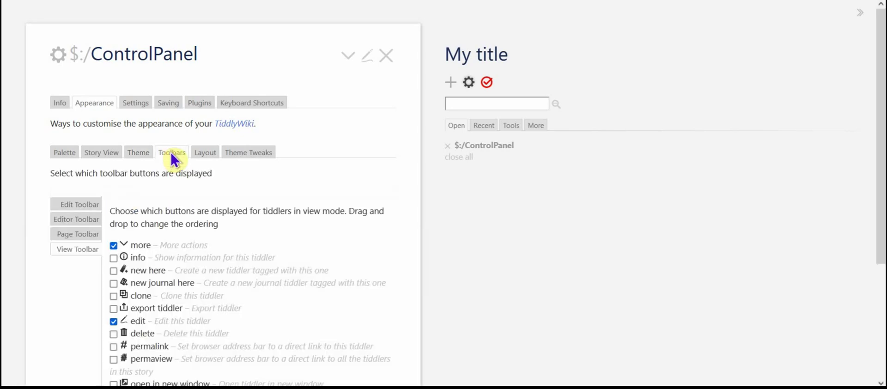
left_click(90, 206)
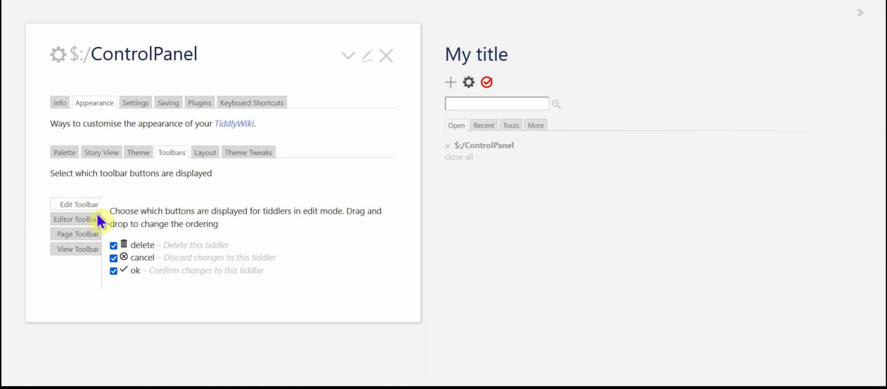
left_click(81, 252)
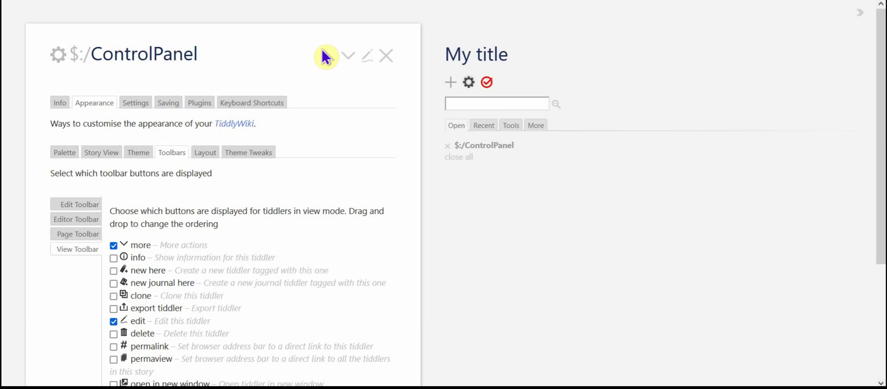
left_click(114, 272)
left_click(113, 296)
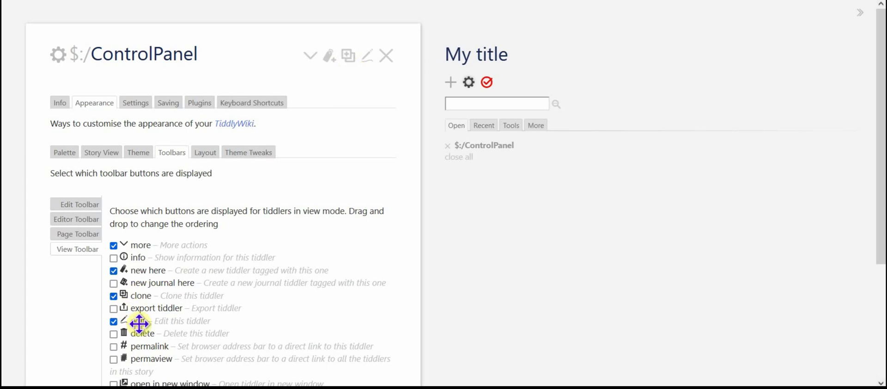
left_click(113, 296)
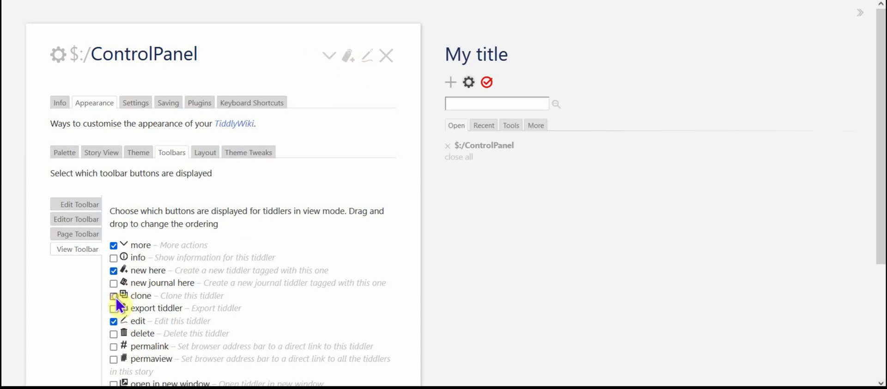
left_click(114, 271)
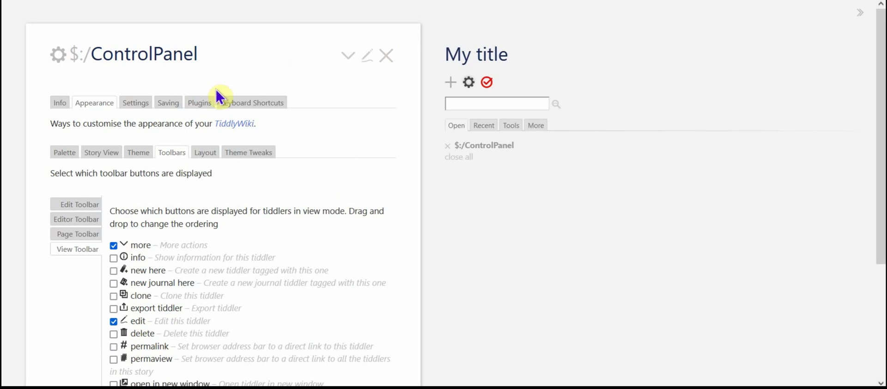
- Review which buttons are offered for the edit toolbar and the editor toolbar
left_click(87, 206)
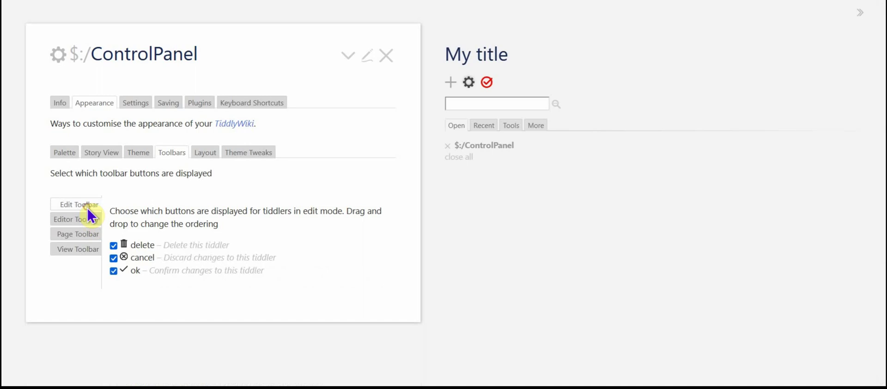
left_click(88, 219)
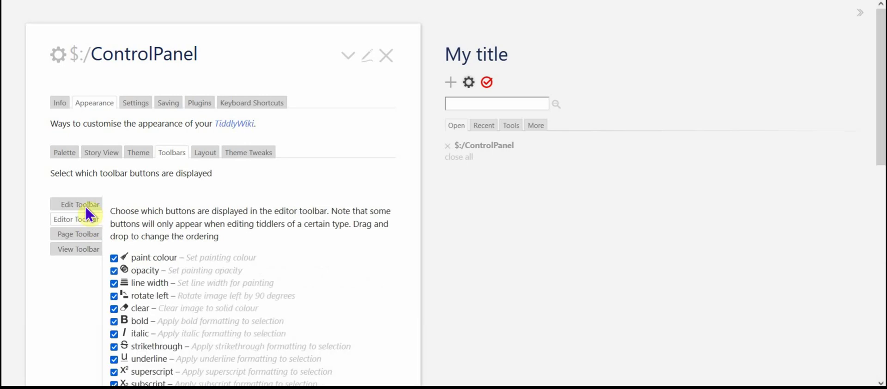
left_click(85, 204)
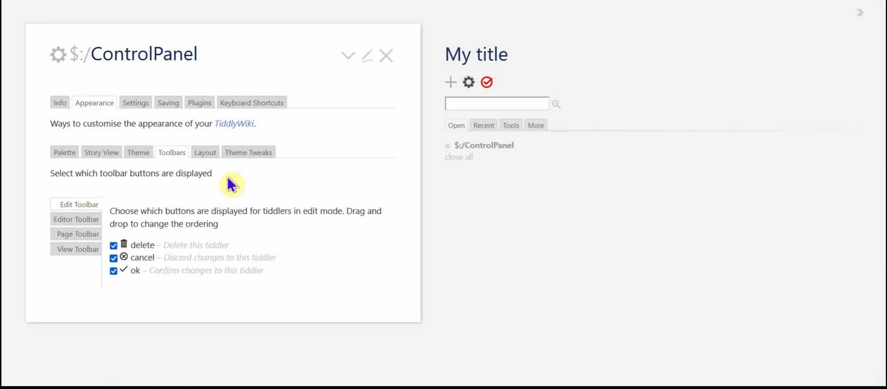
- Create a new tiddler draft to inspect its edit-mode toolbar buttons
left_click(365, 57)
left_click(528, 224)
left_click(450, 82)
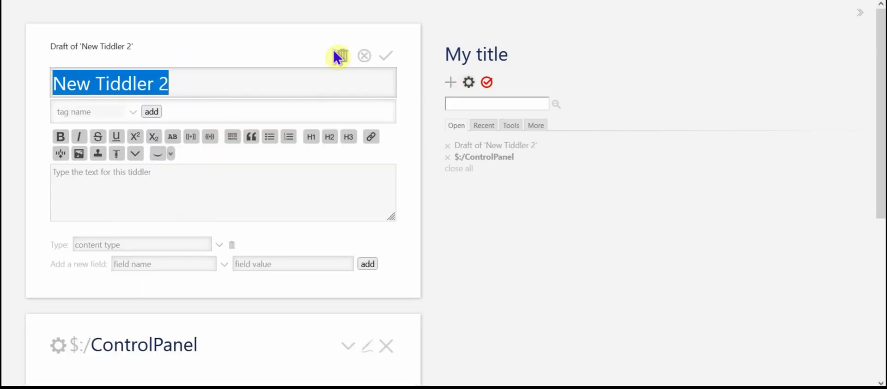
- Discard the open draft, compare the editor toolbar's button options with the formatting buttons in a new tiddler draft, and discard that draft
left_click(364, 58)
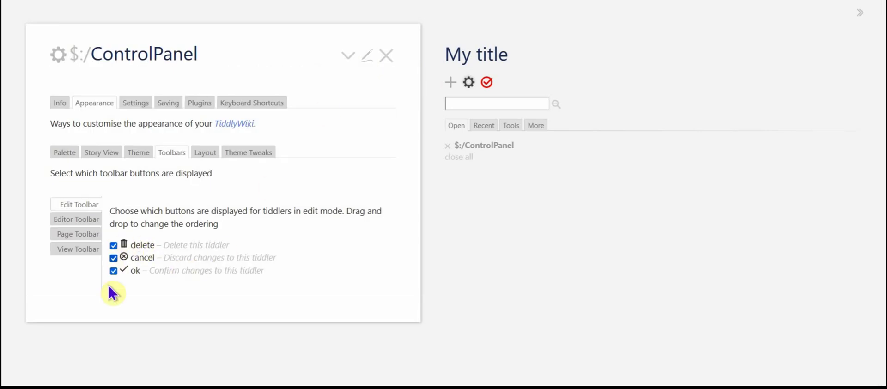
left_click(90, 220)
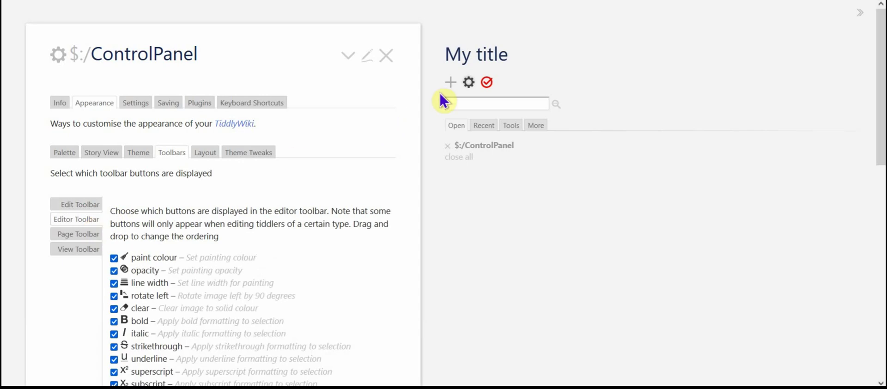
left_click(450, 82)
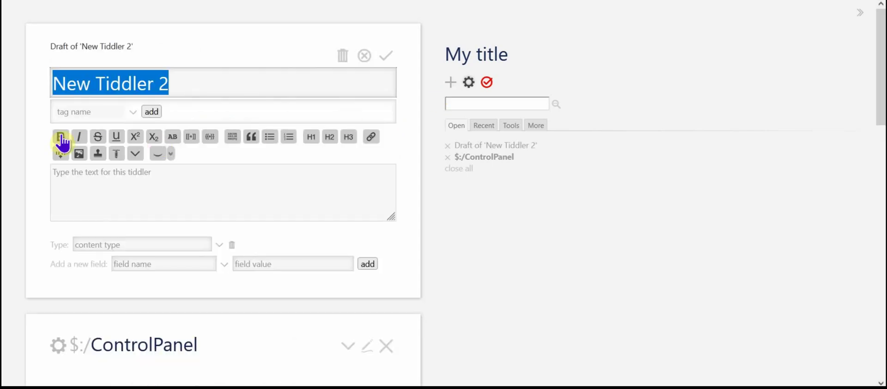
left_click(81, 167)
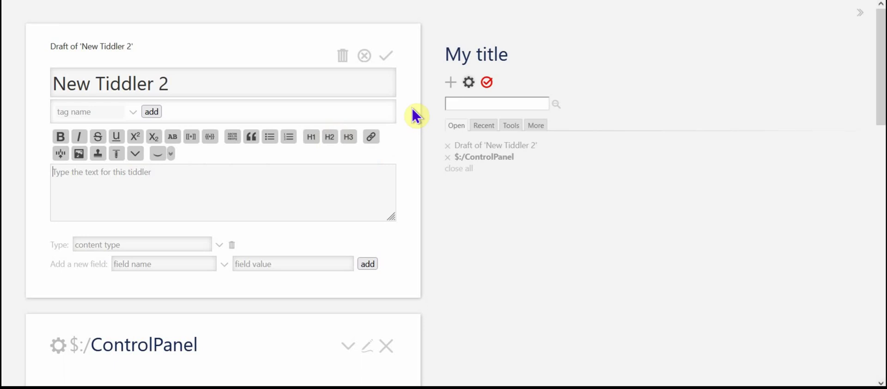
left_click(364, 56)
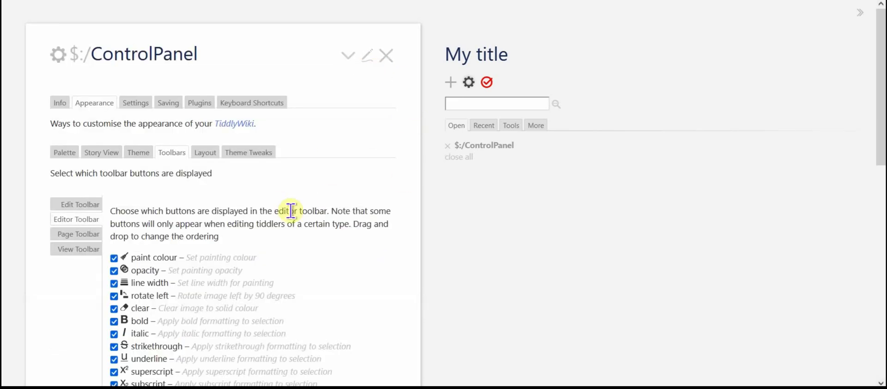
- Display the permaview, import, palette, full-screen and print page buttons on the page toolbar, keeping the save changes button displayed
left_click(84, 235)
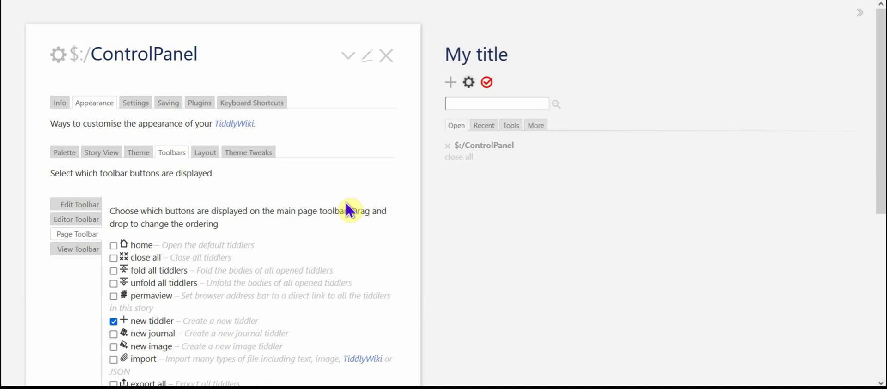
left_click_drag(879, 100, 866, 215)
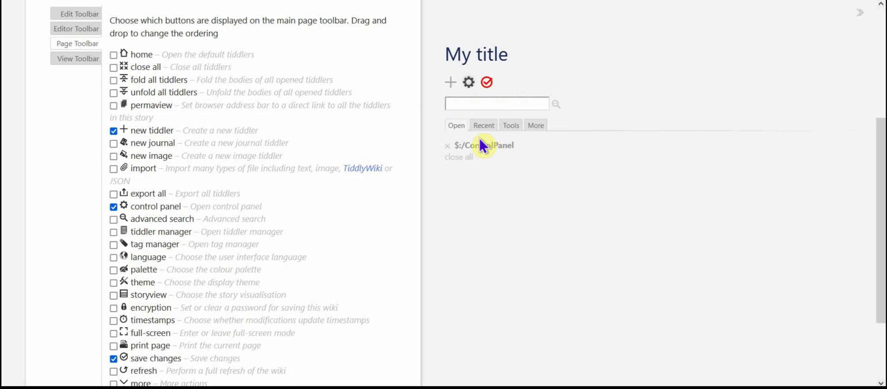
left_click(113, 106)
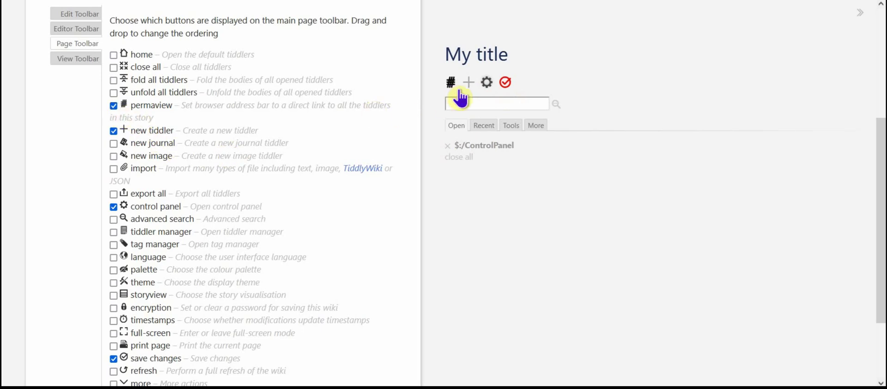
left_click(114, 169)
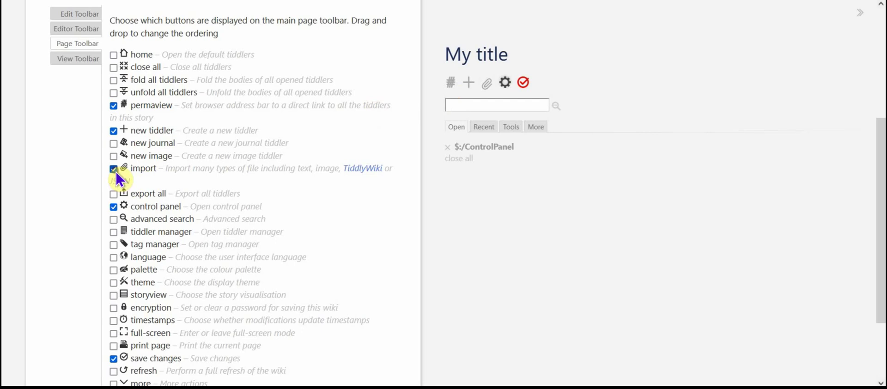
left_click(112, 270)
left_click(113, 359)
left_click(113, 346)
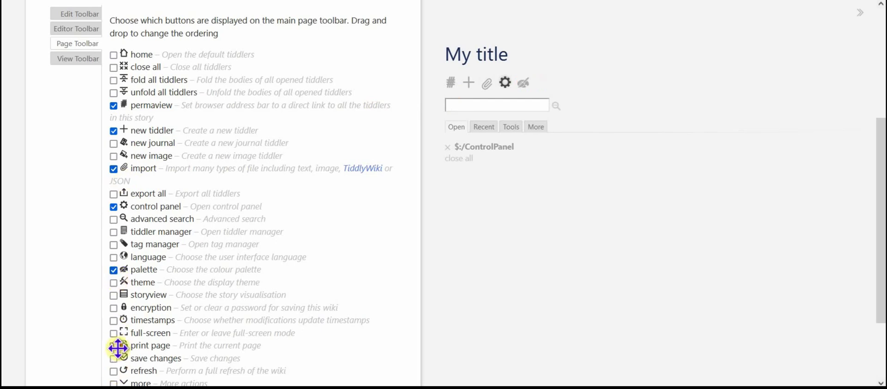
left_click(113, 333)
left_click(113, 359)
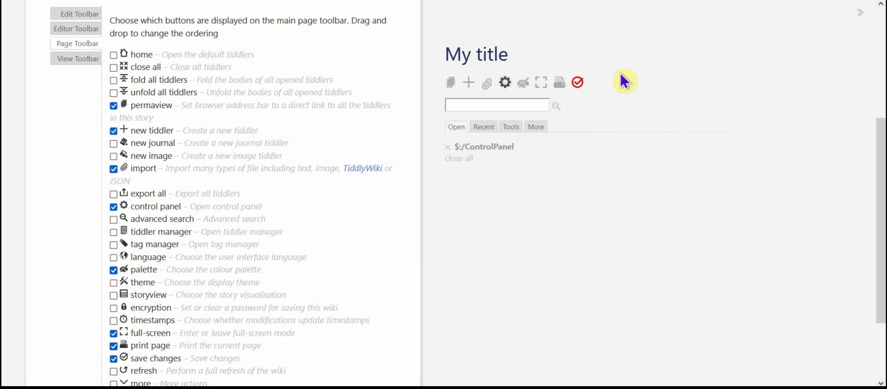
- Review the available page layouts and the Vanilla theme's tweak options
left_click_drag(880, 162, 866, 67)
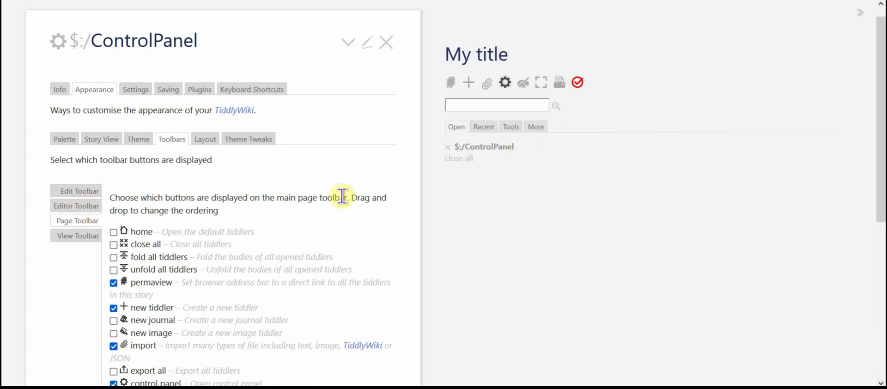
left_click(208, 139)
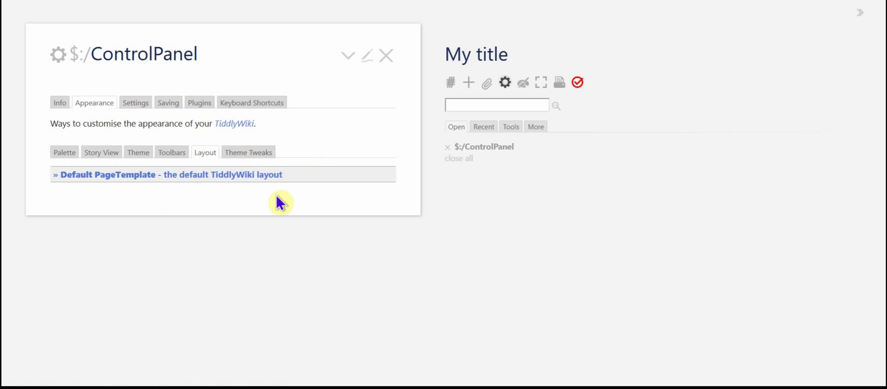
left_click(256, 154)
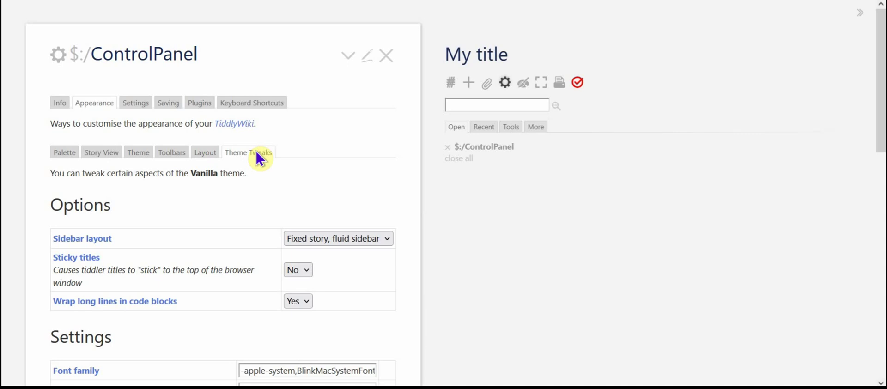
left_click(876, 83)
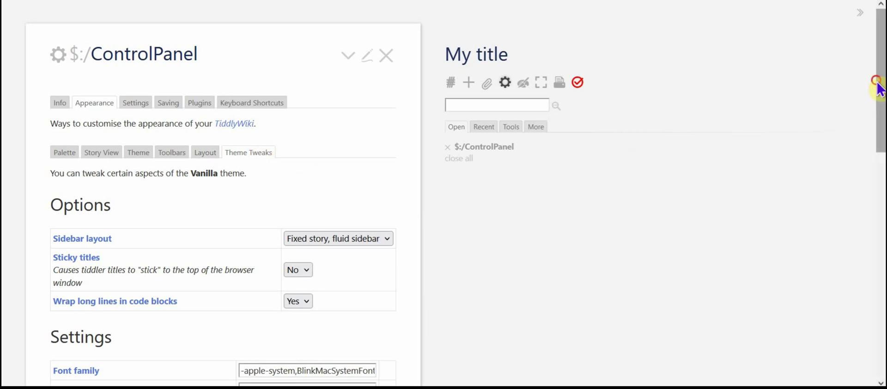
left_click_drag(877, 88, 880, 163)
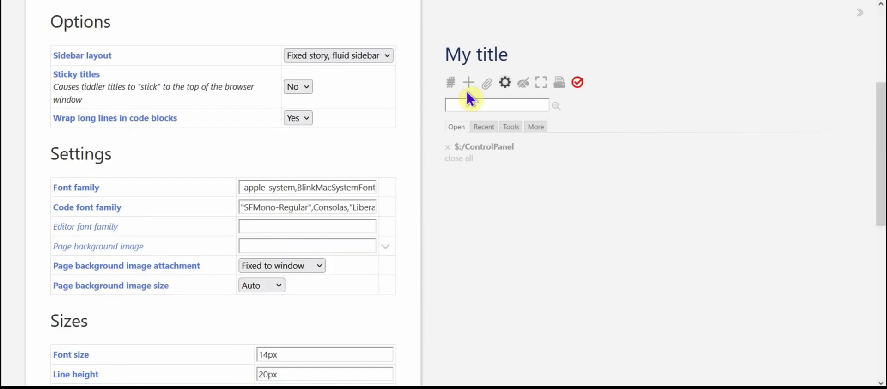
- Try the "Fluid story, fixed sidebar" layout, and restore "Fixed story, fluid sidebar"
left_click(338, 56)
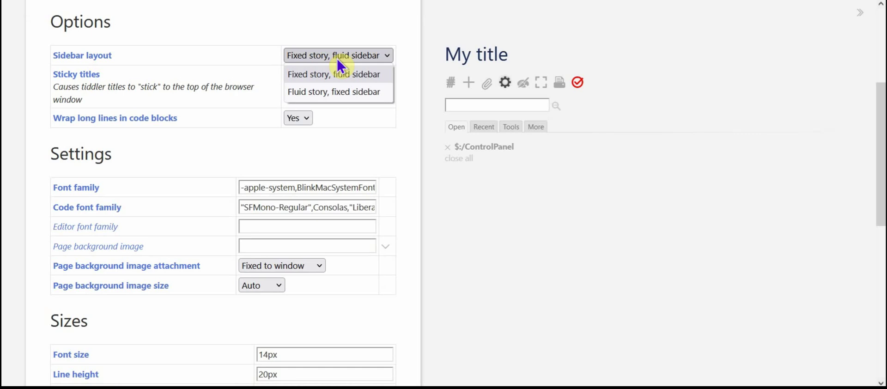
left_click(280, 36)
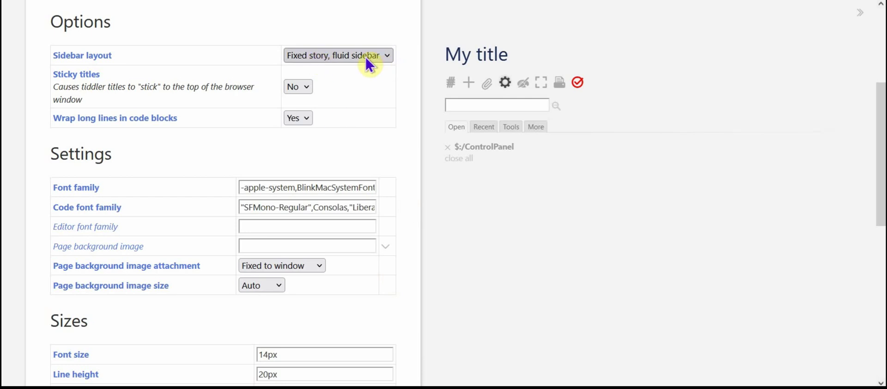
left_click(342, 57)
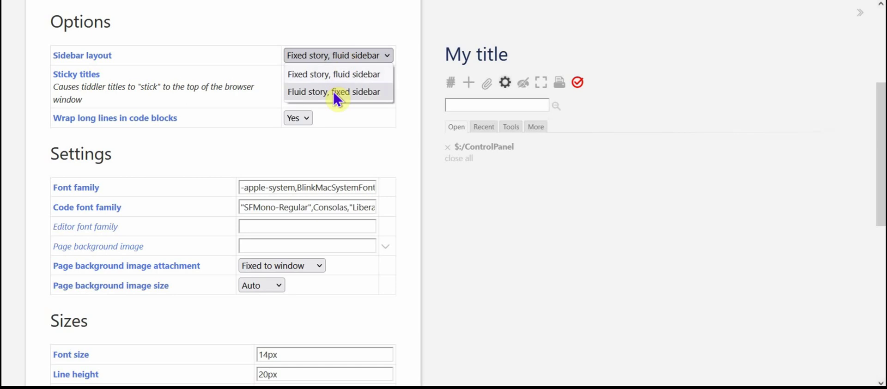
left_click(337, 92)
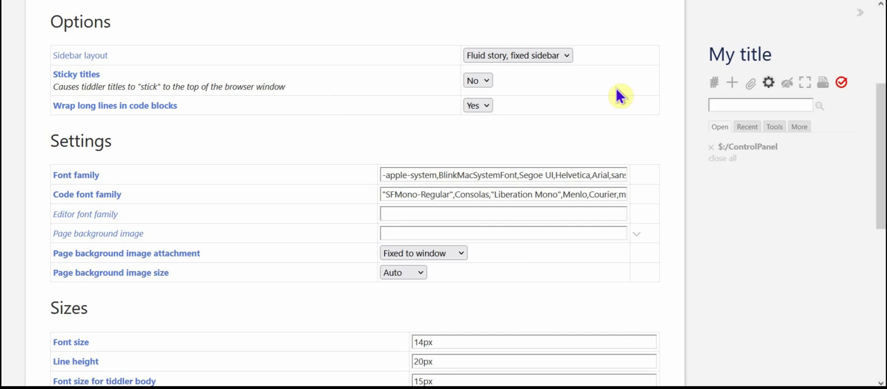
left_click(543, 56)
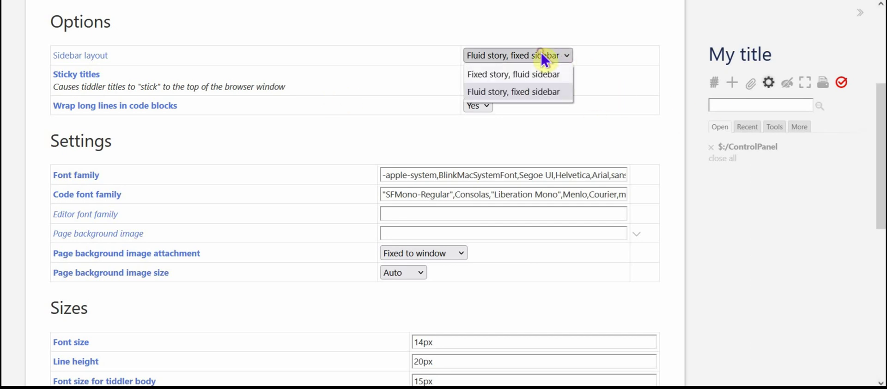
left_click(535, 71)
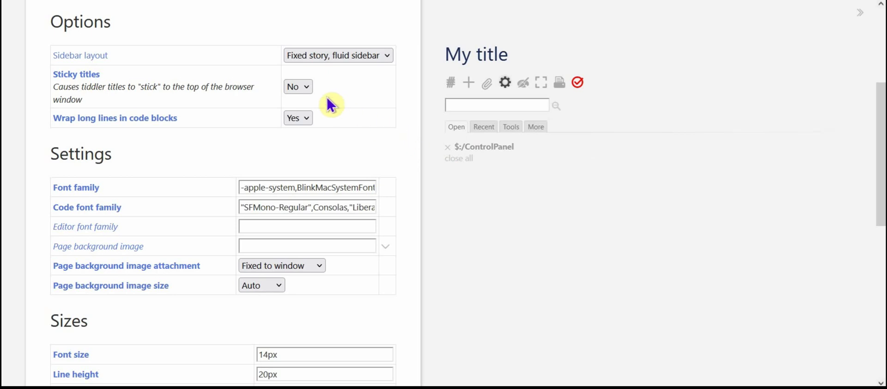
- Set Sticky titles to Yes in the theme tweaks and check how the tiddler title behaves when the page moves
left_click(306, 87)
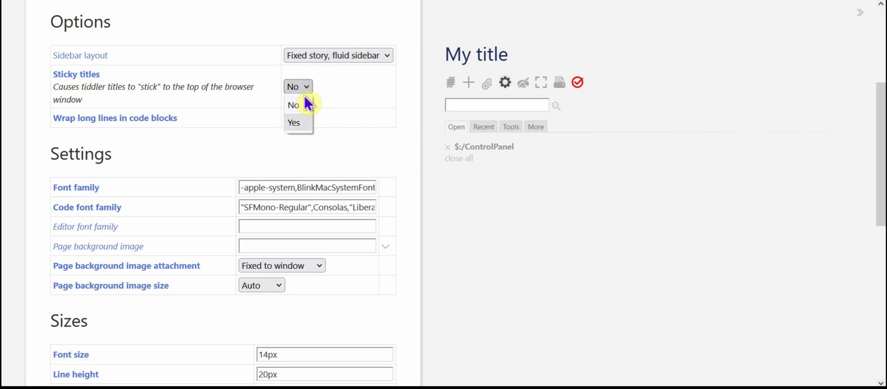
left_click(297, 124)
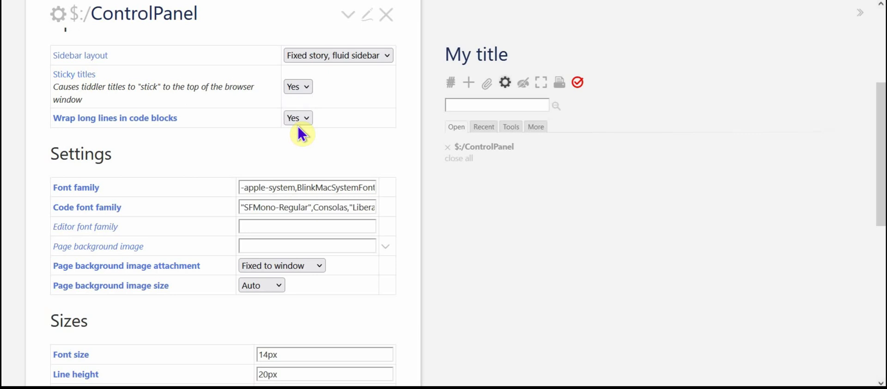
left_click_drag(879, 147, 862, 159)
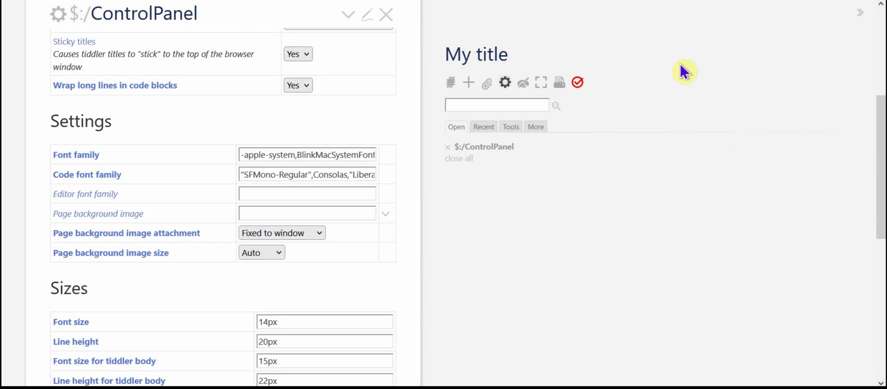
mouse_move(873, 107)
left_mouse_down()
mouse_move(873, 242)
mouse_move(872, 93)
mouse_move(879, 133)
mouse_move(851, 10)
mouse_move(863, 277)
mouse_move(851, 125)
mouse_move(877, 95)
mouse_move(871, 119)
mouse_move(867, 104)
left_mouse_up()
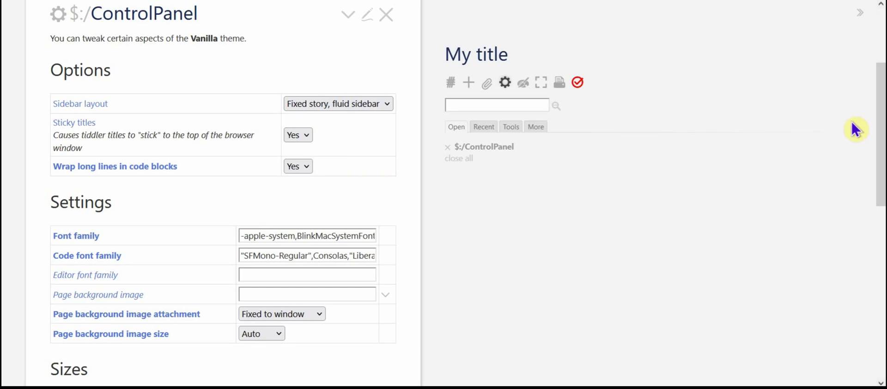
- Try a tiddler body font size of 30px in the theme's sizes, and set it to 14px
left_click_drag(880, 111, 880, 179)
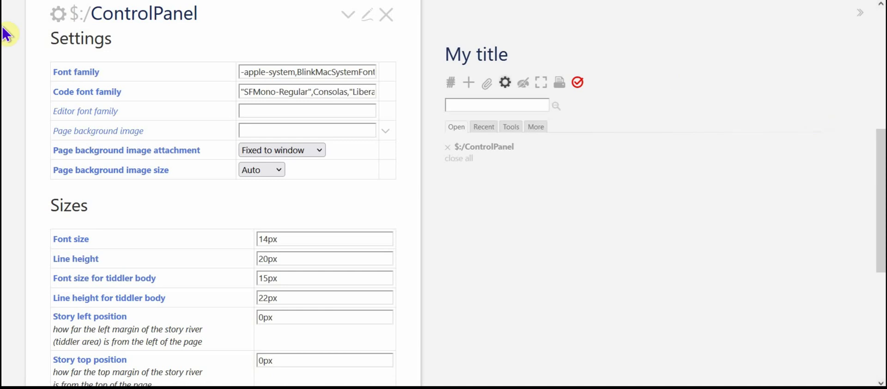
left_click_drag(880, 167, 882, 244)
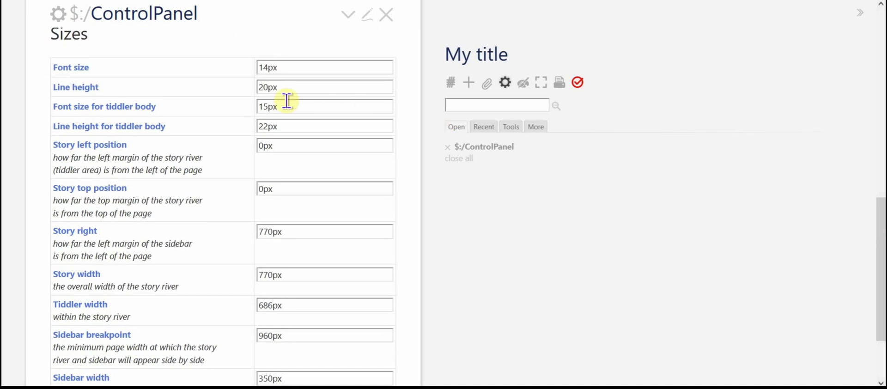
left_click(267, 107)
key("BackSpace")
key("BackSpace")
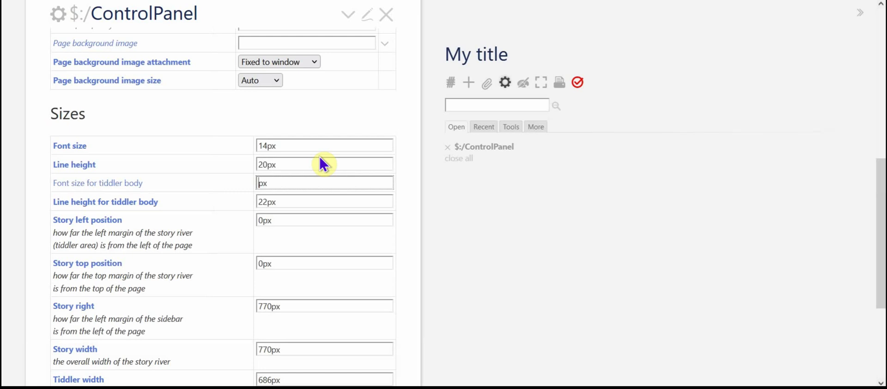
type("30")
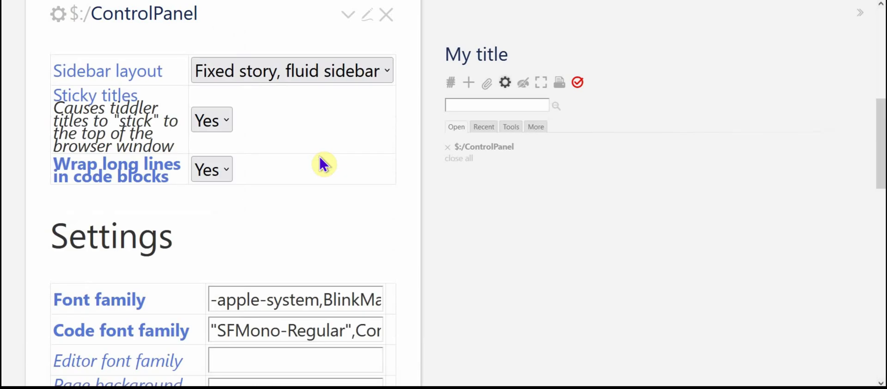
key("BackSpace")
key("BackSpace")
type("14")
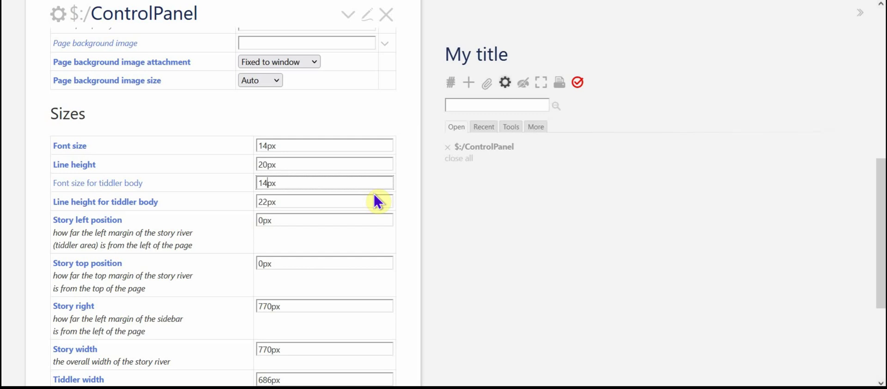
- Review the remaining theme sizes, show the control panel's behaviour settings, and save the wiki's changes
left_click_drag(879, 199, 882, 255)
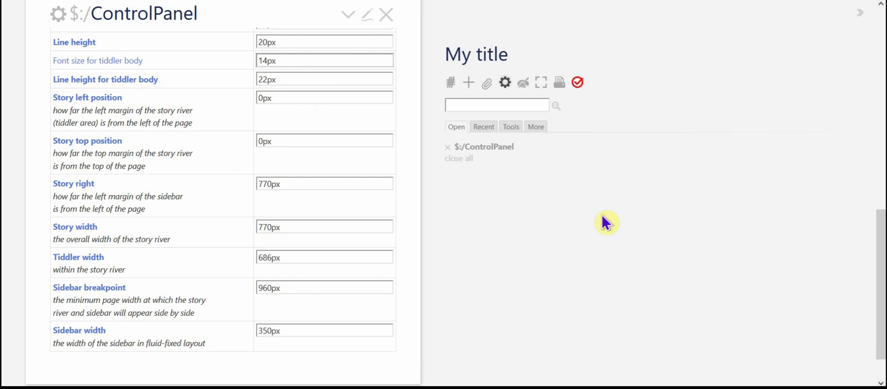
left_click_drag(880, 277, 851, 75)
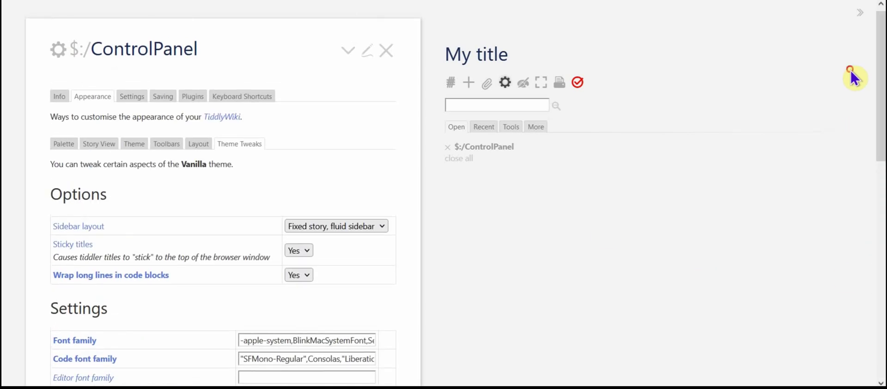
left_click(132, 100)
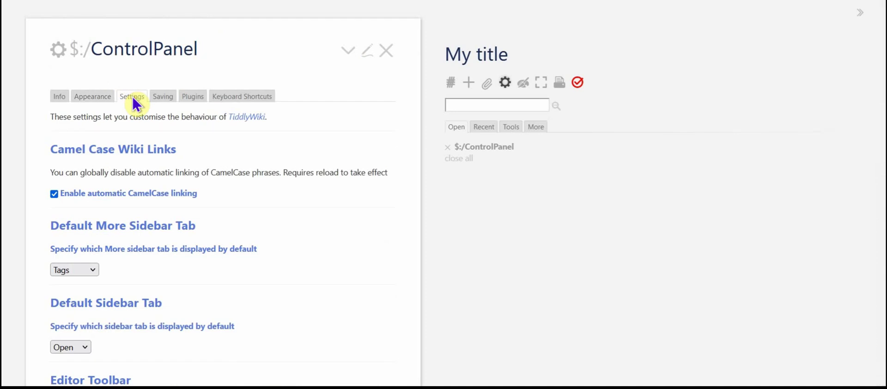
left_click(578, 82)
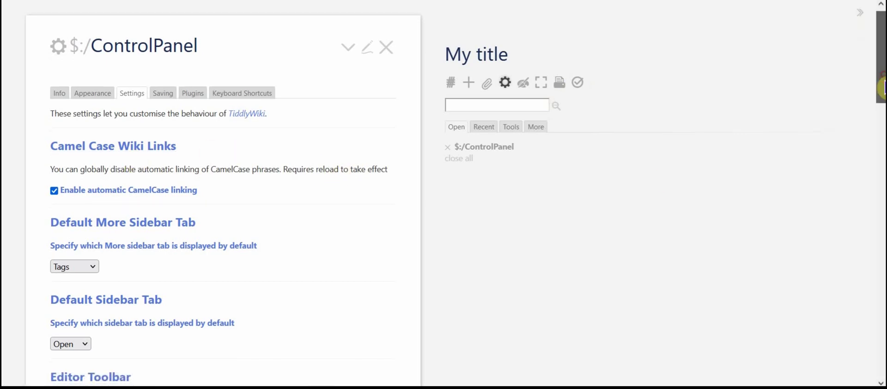
- Disable automatic CamelCase linking and set the default More sidebar tab to System
left_click_drag(881, 83, 881, 113)
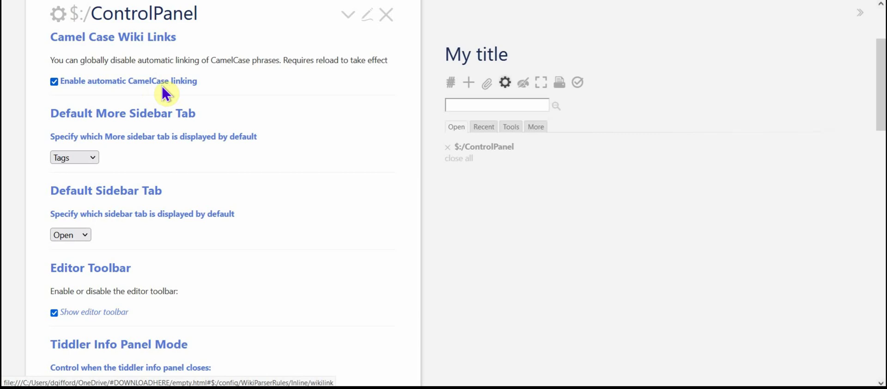
left_click(54, 82)
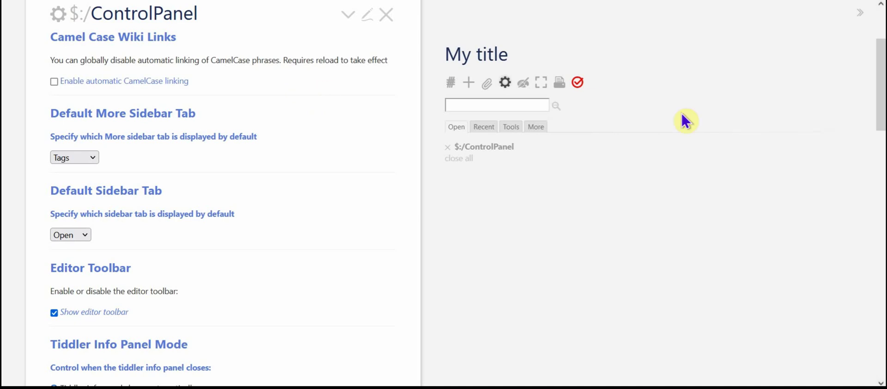
left_click_drag(875, 69, 880, 87)
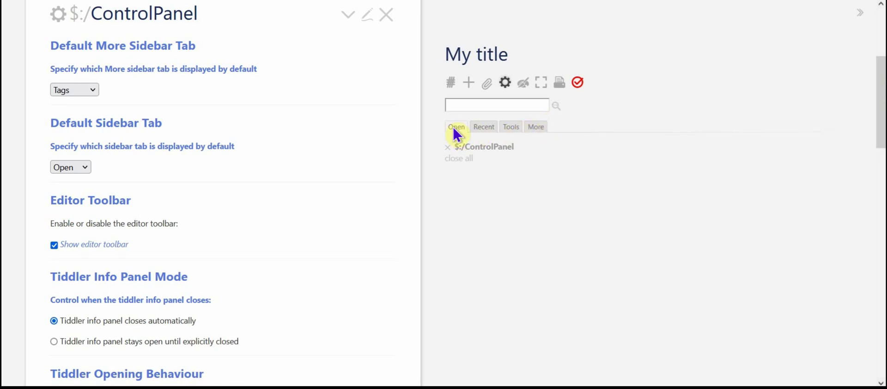
left_click(536, 128)
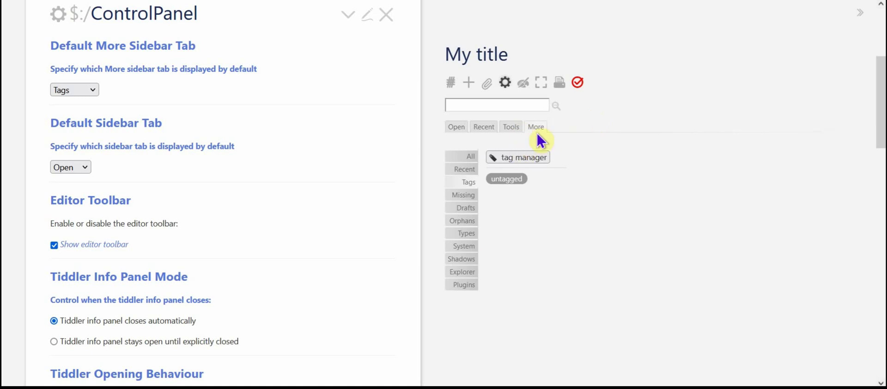
left_click(90, 90)
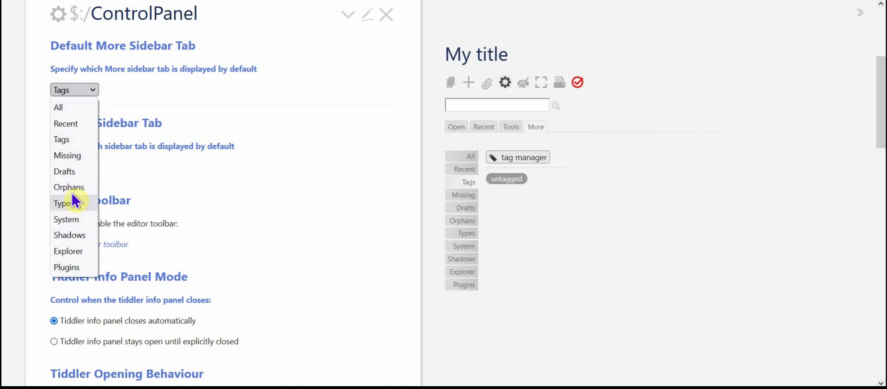
left_click(76, 223)
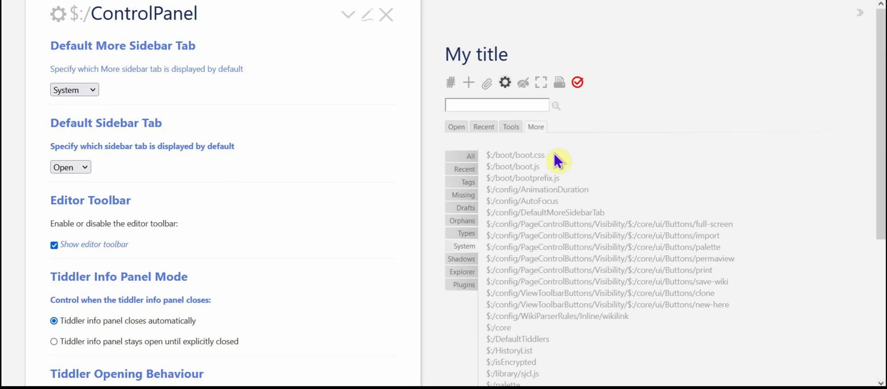
- Try More as the default sidebar tab, and settle on Recent
left_click(81, 168)
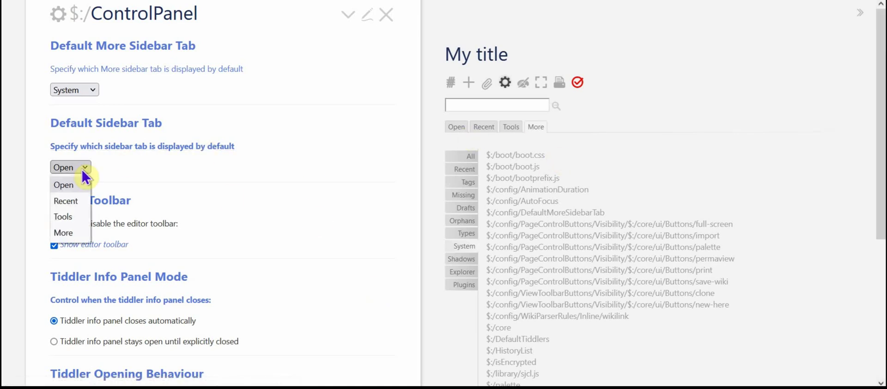
left_click(76, 206)
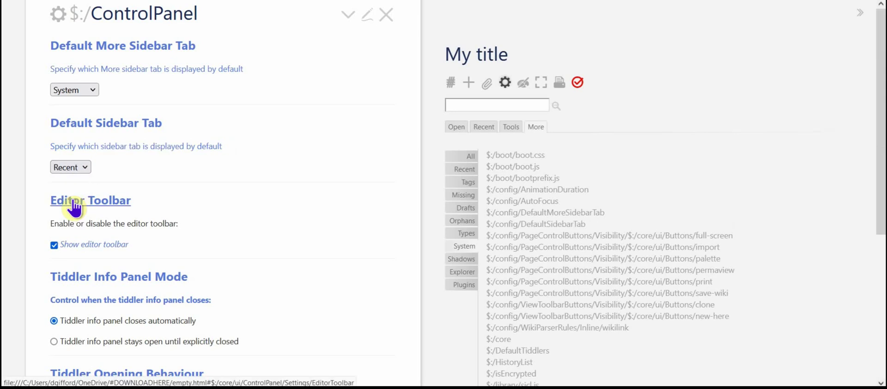
left_click(87, 170)
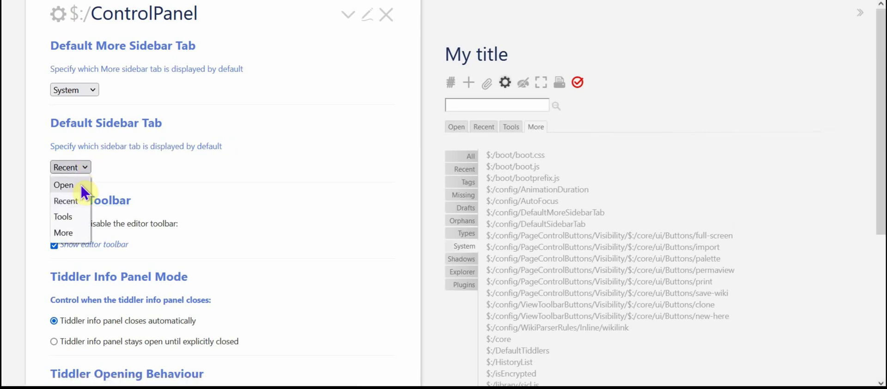
left_click(76, 230)
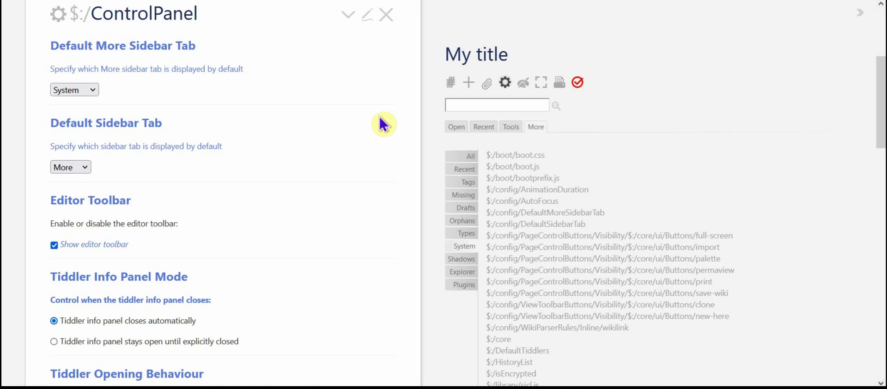
left_click(84, 167)
left_click(74, 200)
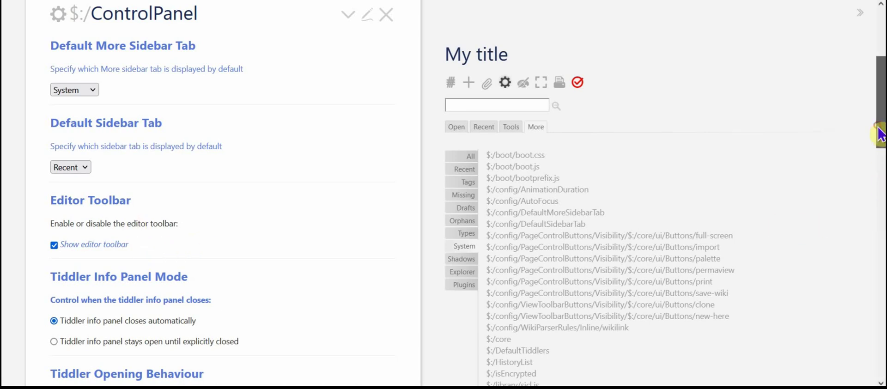
- Examine the tiddler opening options for navigation from within and from outside the story river
scroll(881, 188, "down", 5)
left_click_drag(880, 187, 878, 202)
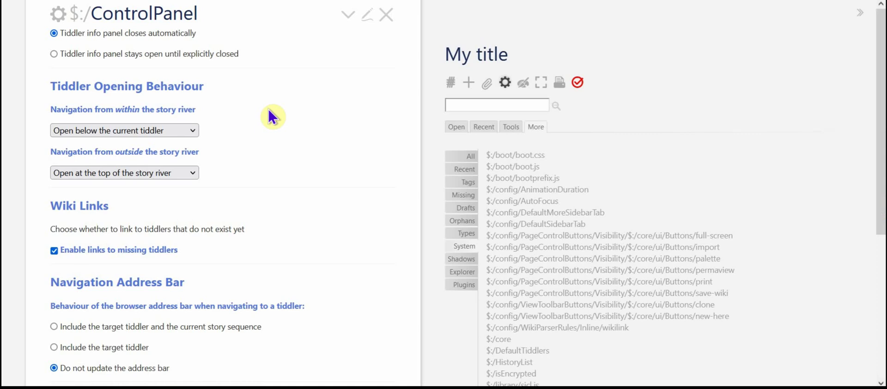
left_click(192, 132)
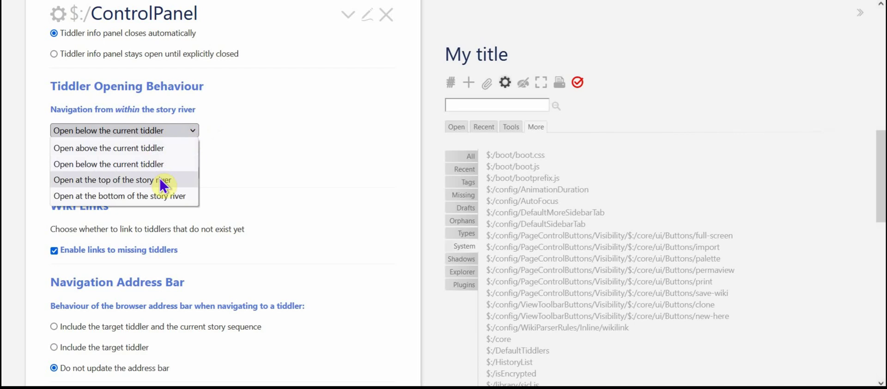
left_click(293, 99)
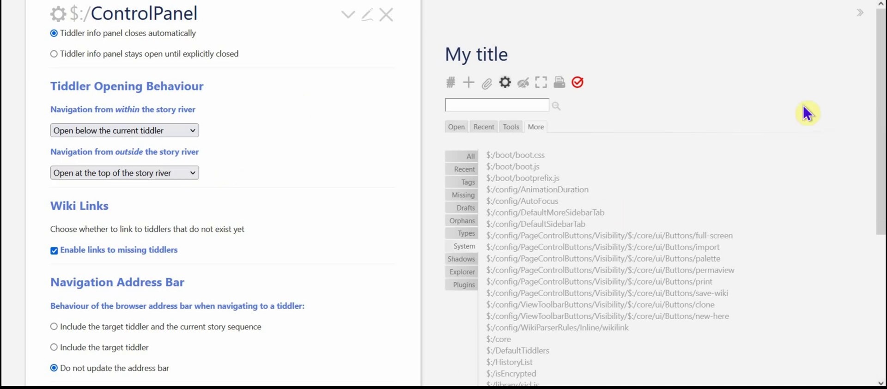
left_click(192, 176)
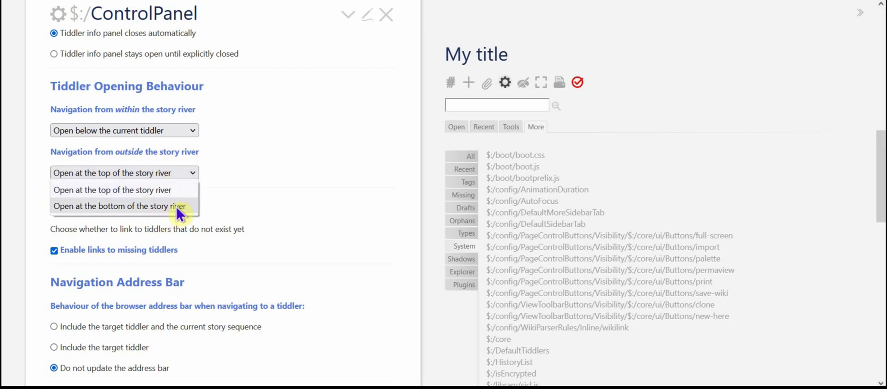
left_click(324, 149)
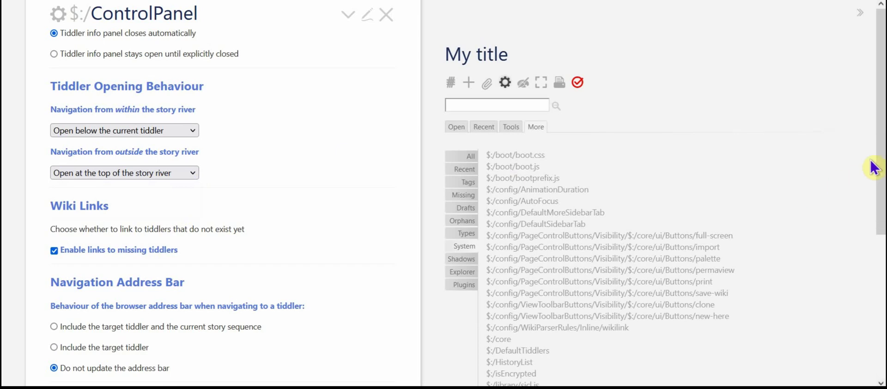
- Review the wiki links, navigation address bar, navigation history and tiddler info panel settings
left_click_drag(879, 167, 880, 213)
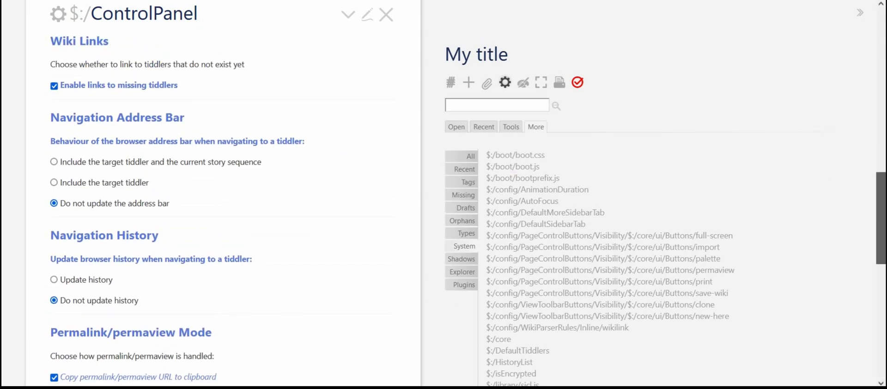
scroll(221, 194, "down", 2)
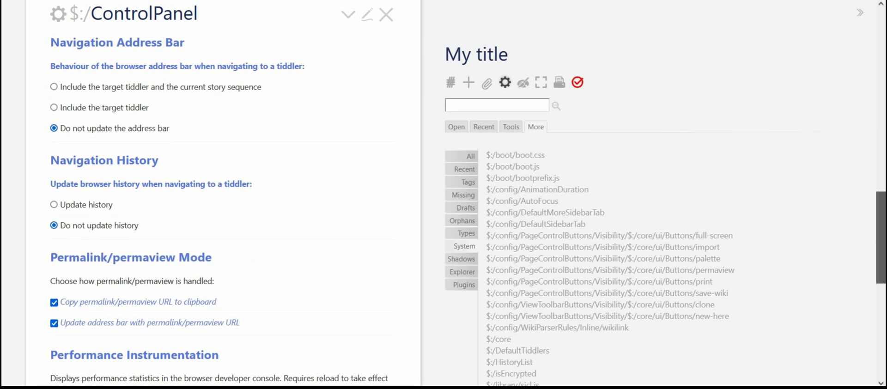
scroll(221, 194, "up", 1)
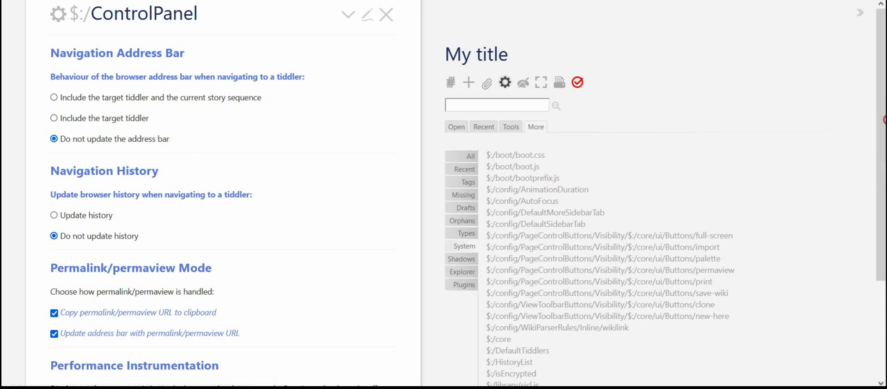
scroll(874, 127, "up", 8)
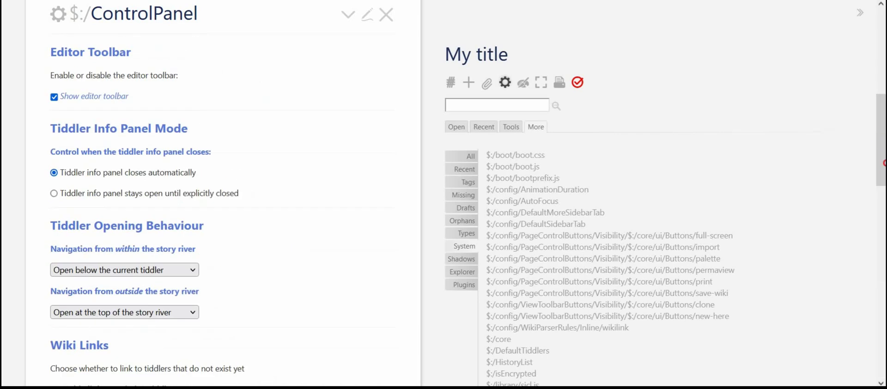
scroll(881, 154, "down", 3)
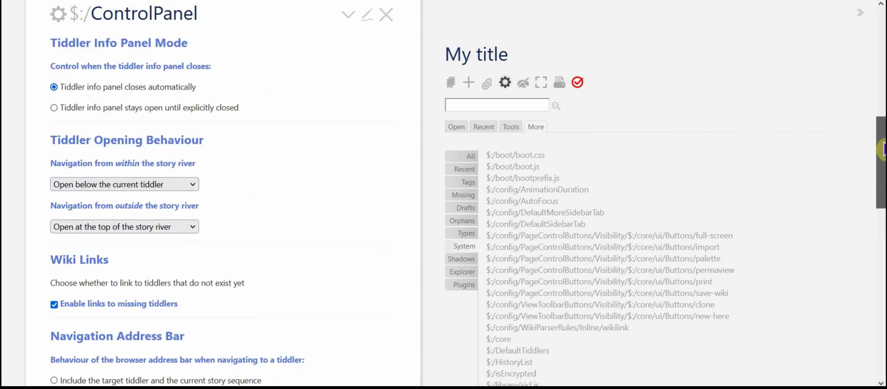
scroll(881, 162, "up", 6)
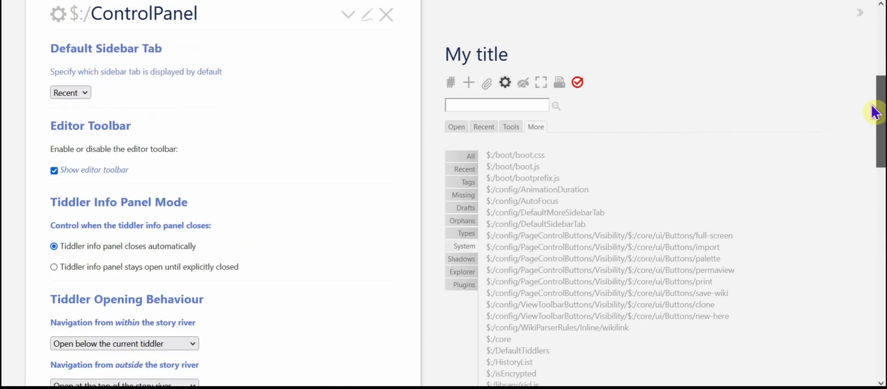
- Set tiddler titles to display as links
left_click_drag(876, 119, 882, 258)
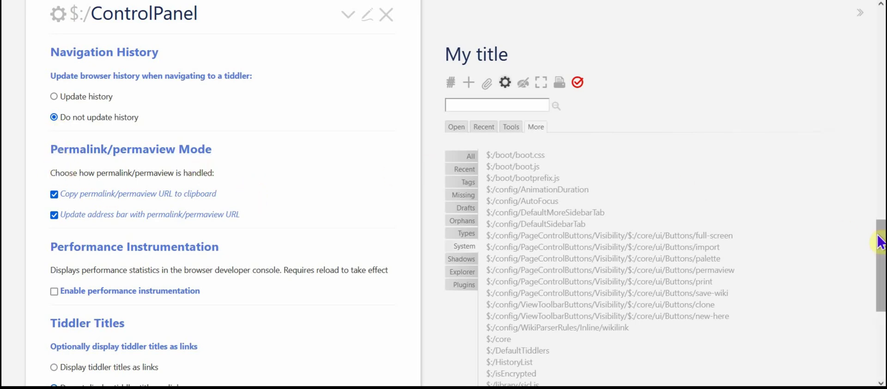
left_click_drag(882, 236, 882, 270)
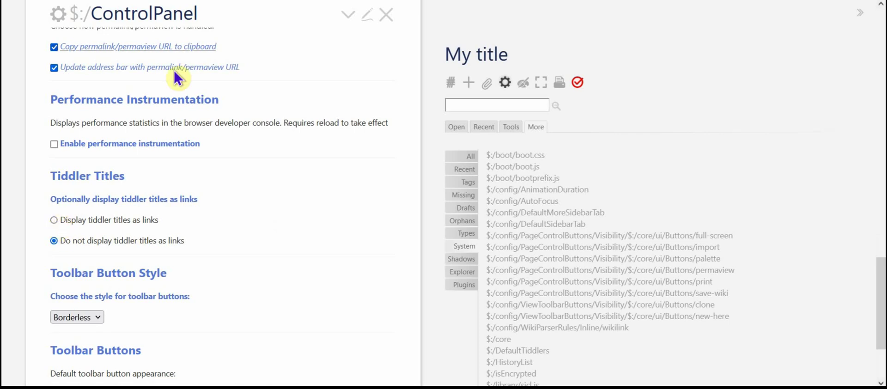
left_click(54, 220)
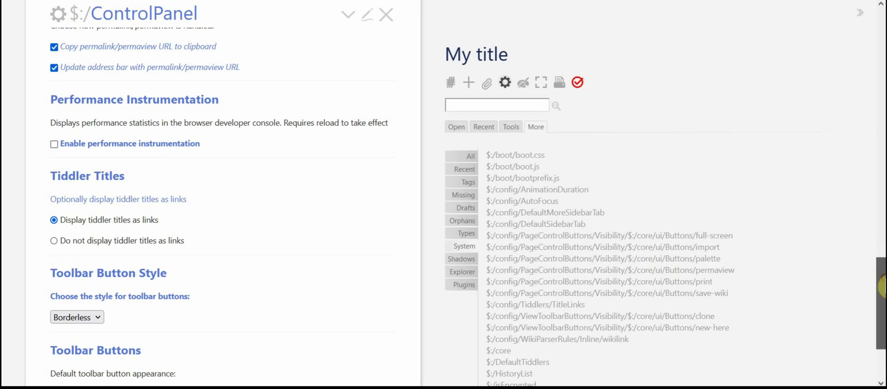
- Try the Boxed and Rounded toolbar button styles, and restore Borderless
left_click_drag(881, 287, 881, 318)
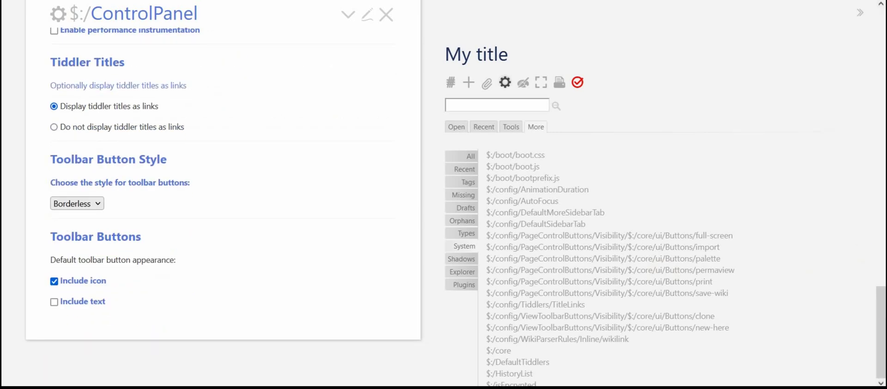
left_click(99, 205)
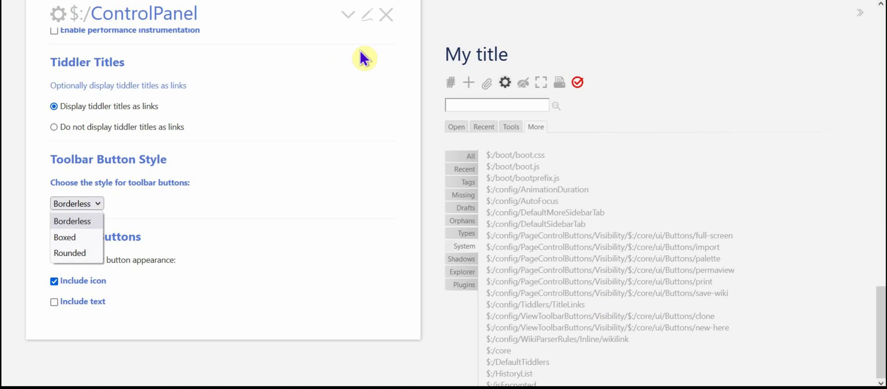
left_click(81, 237)
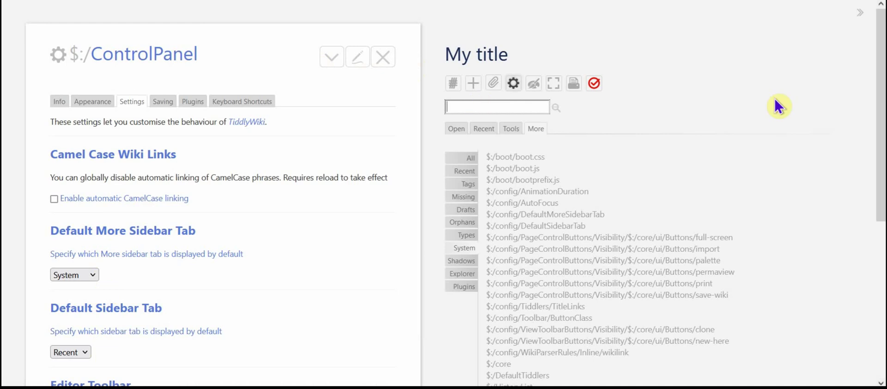
left_click_drag(879, 109, 877, 333)
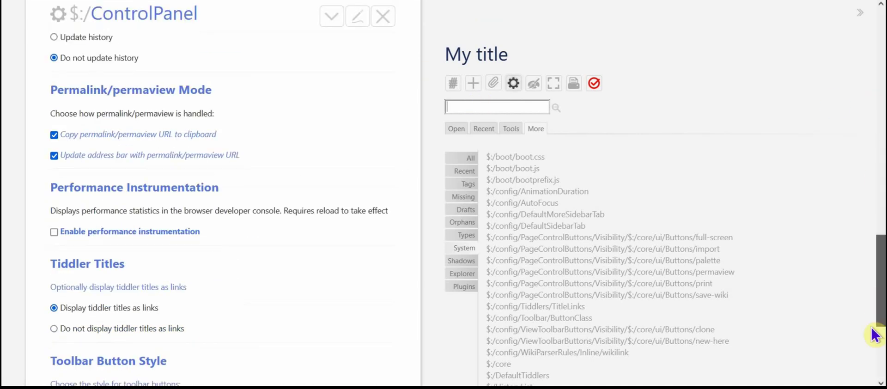
left_click(86, 204)
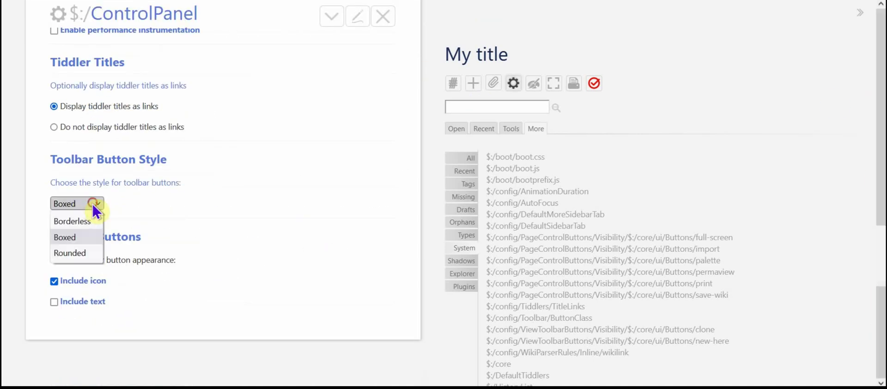
left_click(85, 254)
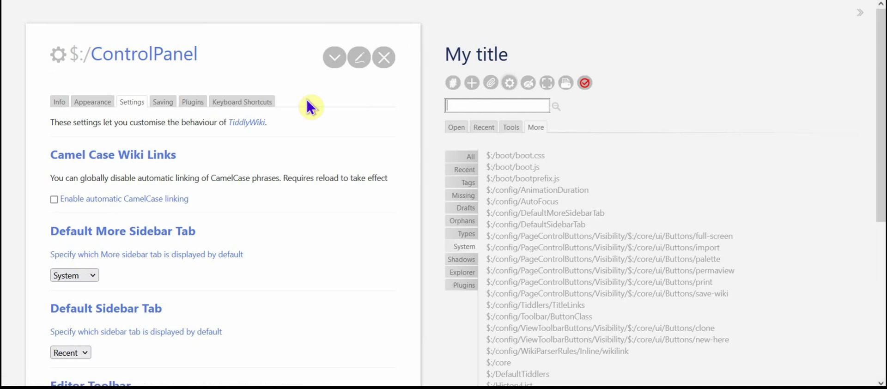
left_click_drag(879, 106, 878, 330)
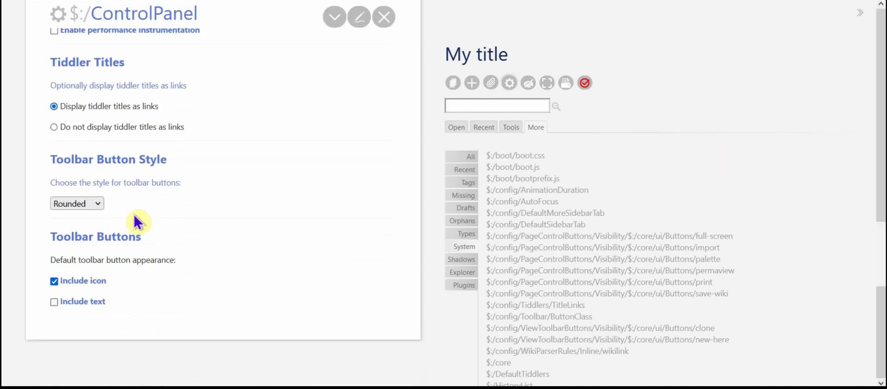
left_click(100, 203)
left_click(77, 220)
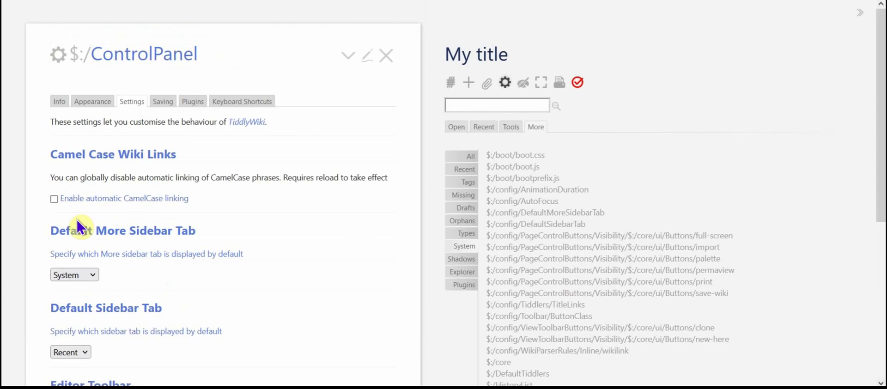
- Include text in the default appearance of the toolbar buttons
left_click_drag(880, 127, 882, 184)
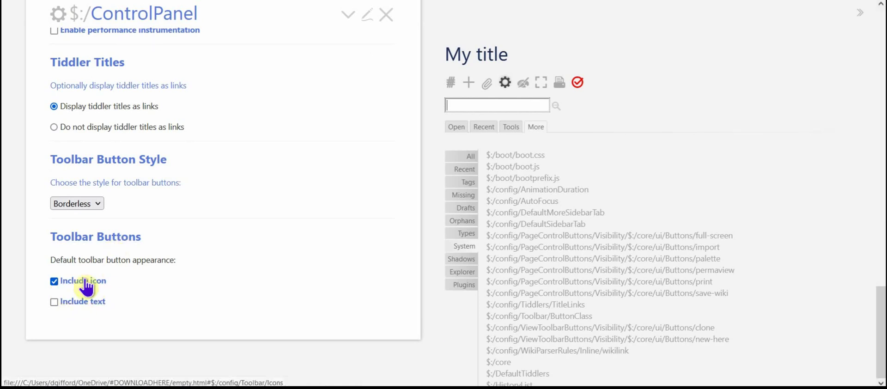
left_click(53, 301)
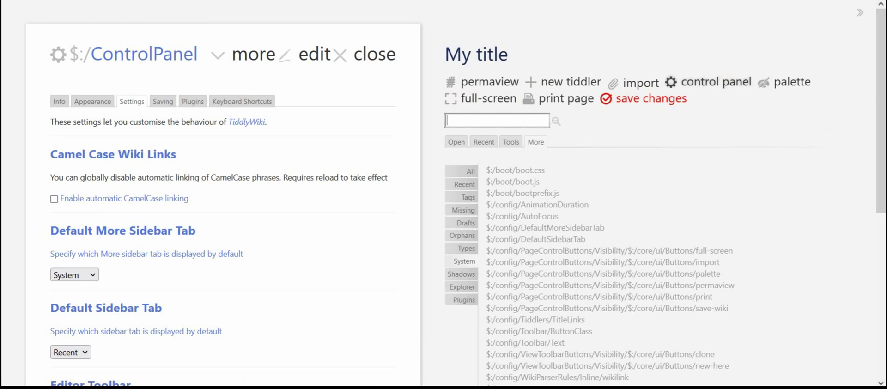
- Exclude text from the default appearance of the toolbar buttons, leaving only the icon included
left_click_drag(880, 110, 881, 333)
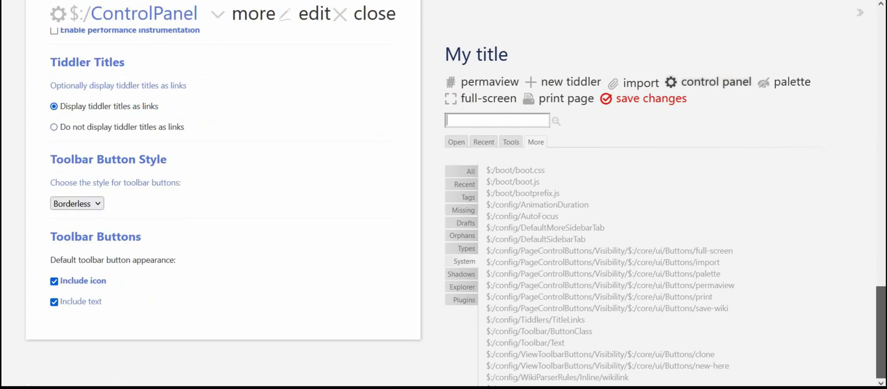
left_click(54, 302)
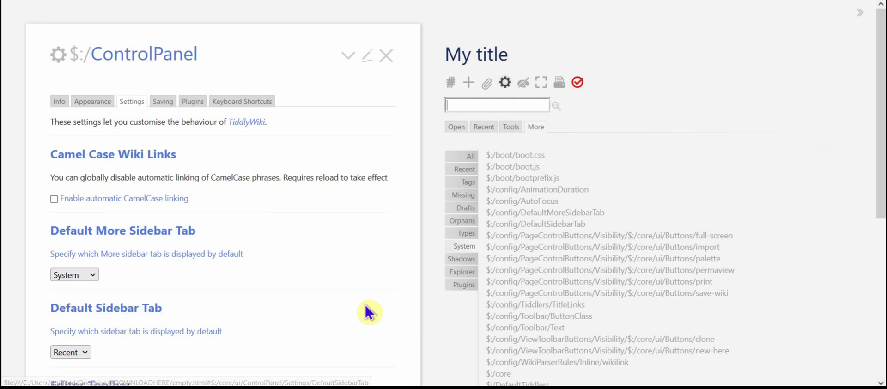
- Review the wiki's saving settings and the currently installed plugins, themes and languages
left_click(166, 107)
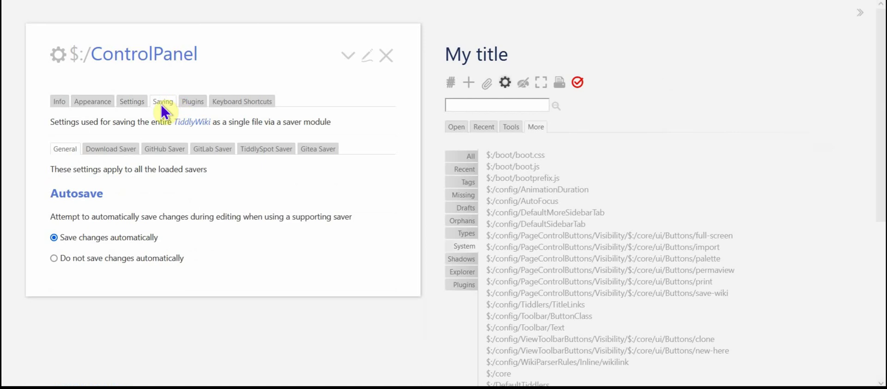
left_click(196, 105)
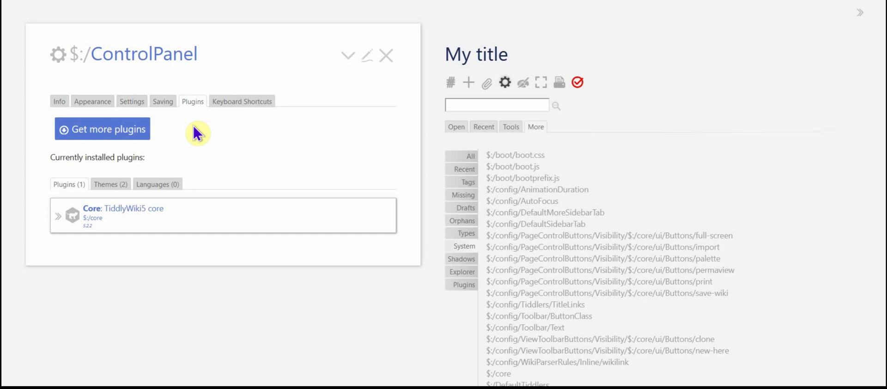
left_click(159, 187)
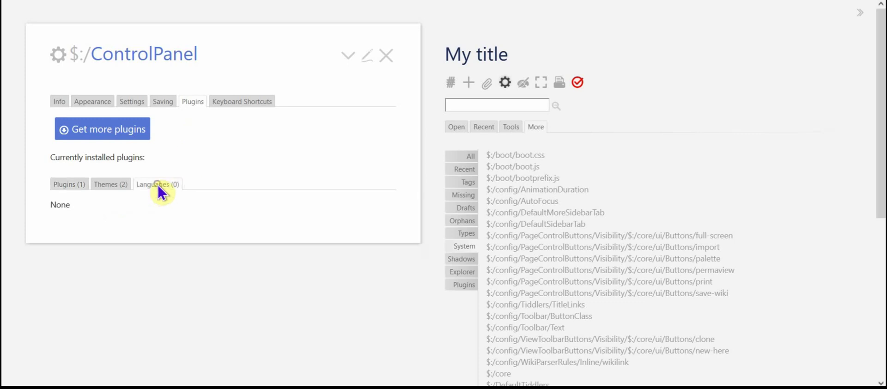
left_click(110, 184)
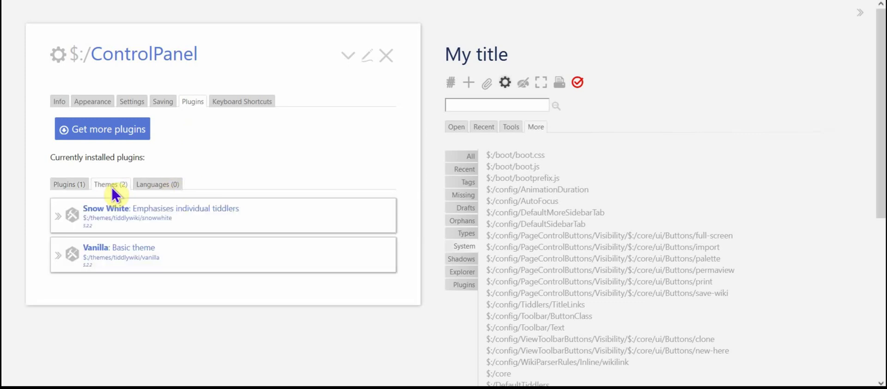
left_click(67, 184)
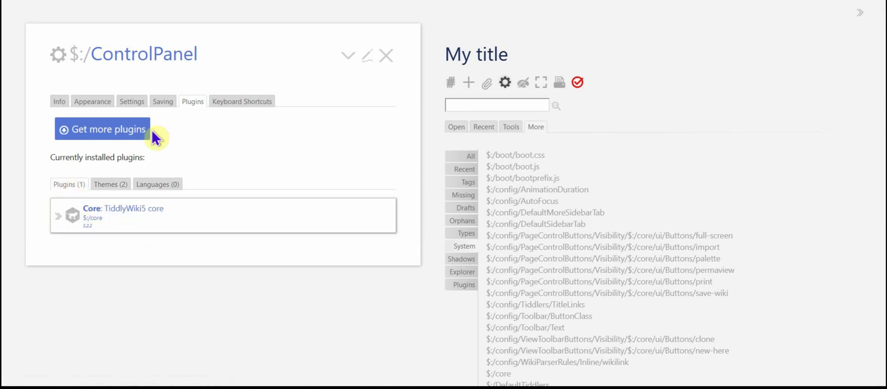
- Install the es-ES Castellano (Spain) language from the Official TiddlyWiki Plugin Library
left_click(131, 133)
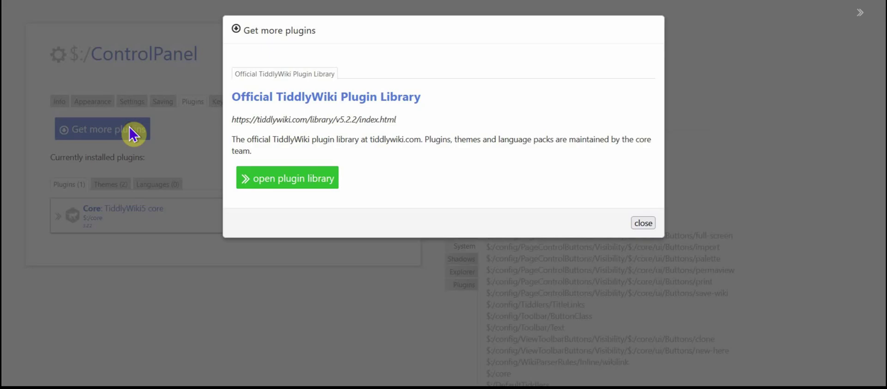
left_click(279, 185)
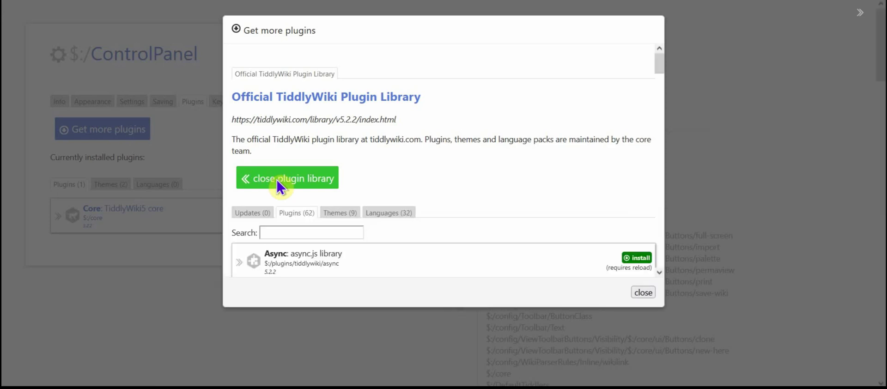
left_click(389, 213)
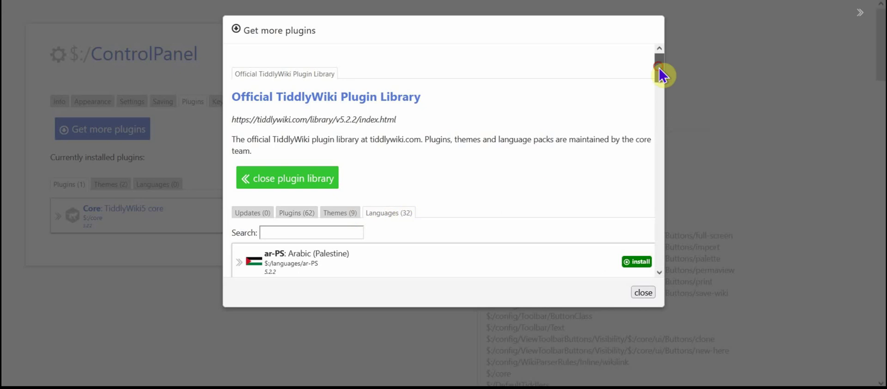
left_click_drag(658, 67, 663, 140)
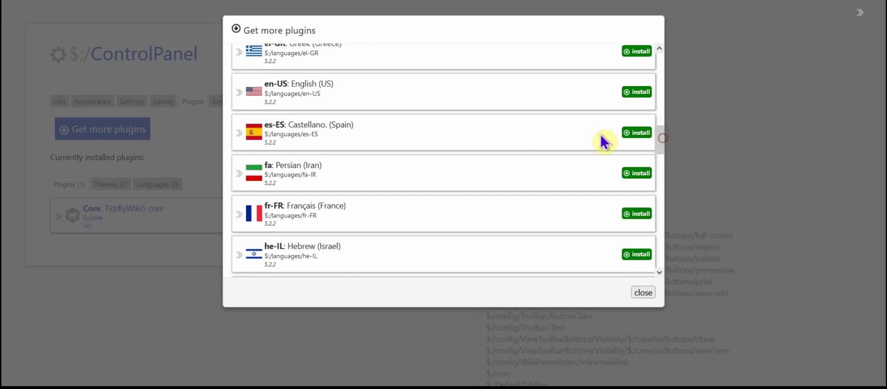
left_click(637, 134)
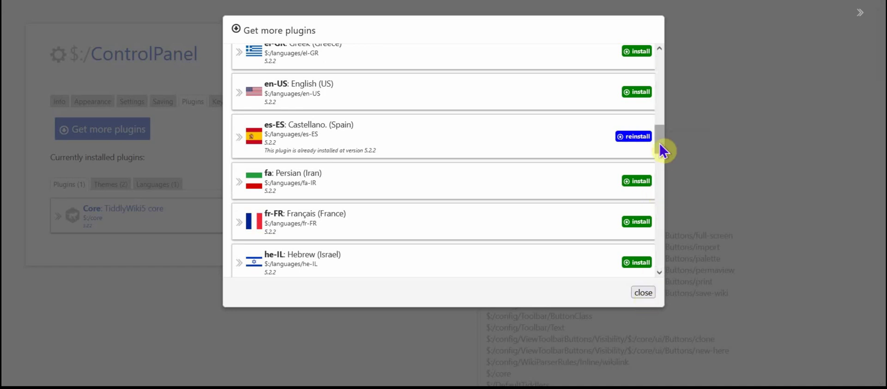
- Install the Centralised and Seamless themes from the plugin library
left_click_drag(663, 145, 653, 72)
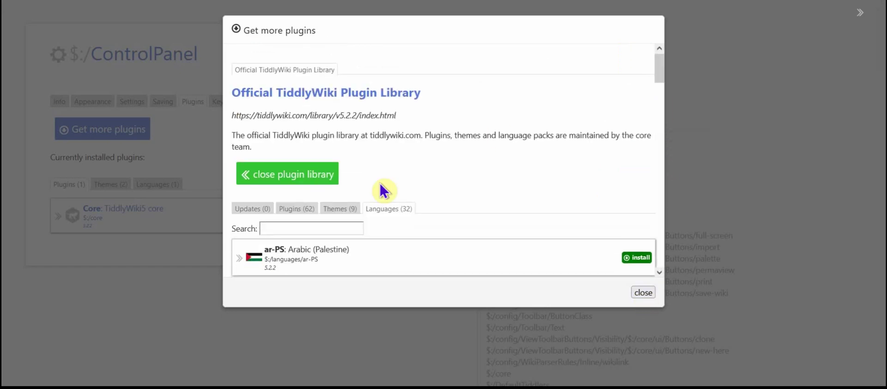
left_click(334, 206)
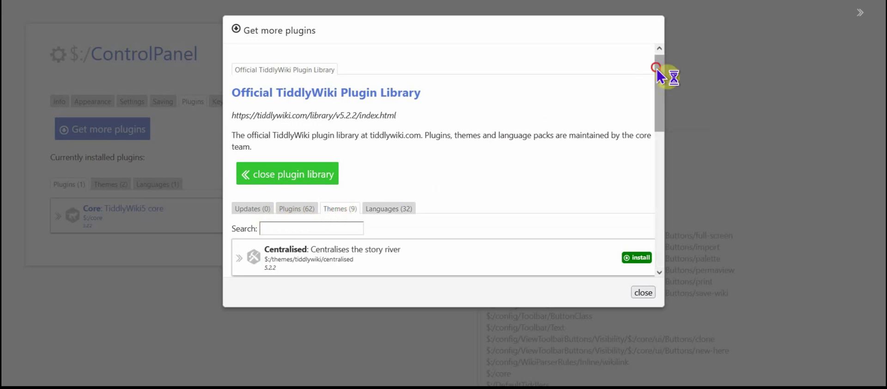
left_click_drag(659, 73, 666, 131)
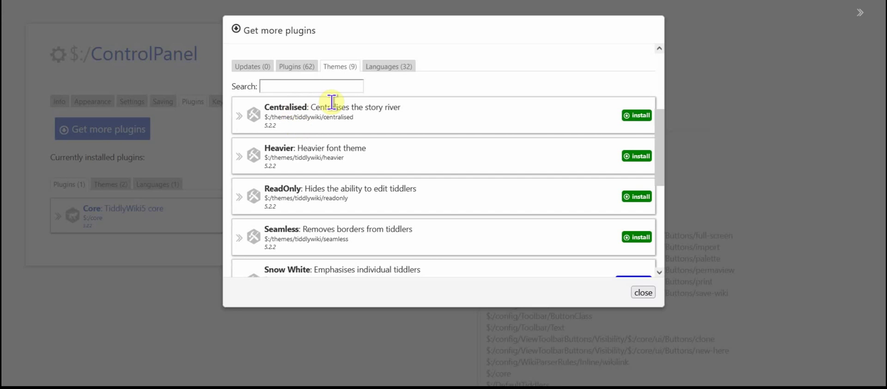
left_click(641, 116)
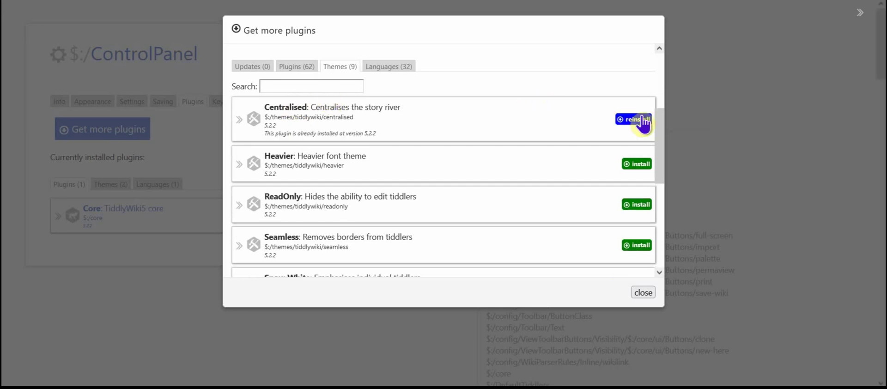
left_click_drag(663, 121, 656, 149)
left_click(636, 170)
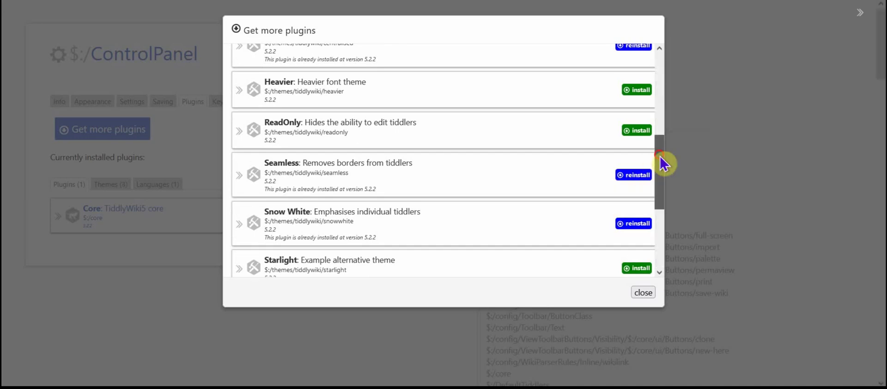
- Look through the library's available plugins, and close the plugin library
mouse_move(663, 163)
left_mouse_down()
mouse_move(670, 210)
mouse_move(663, 180)
mouse_move(661, 210)
mouse_move(647, 69)
left_mouse_up()
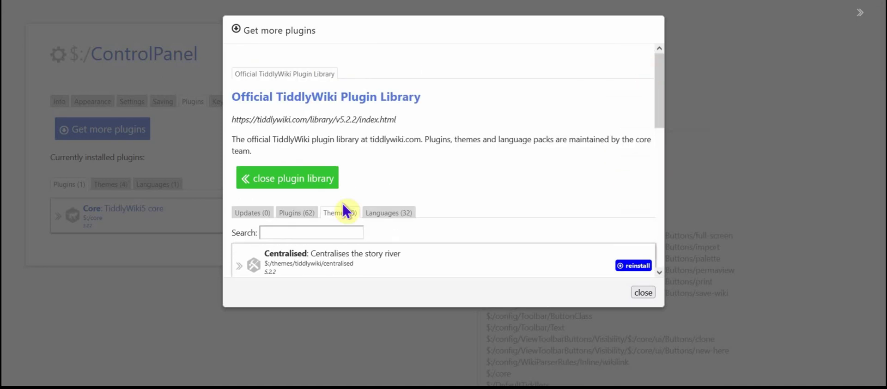
left_click(287, 221)
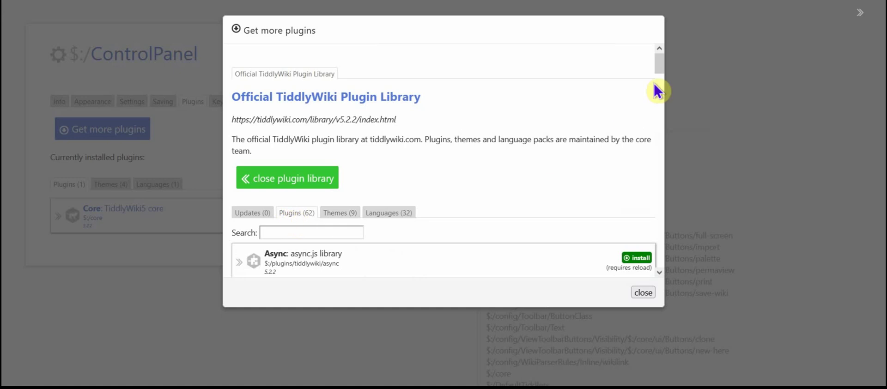
mouse_move(660, 60)
left_mouse_down()
mouse_move(660, 261)
mouse_move(647, 58)
left_mouse_up()
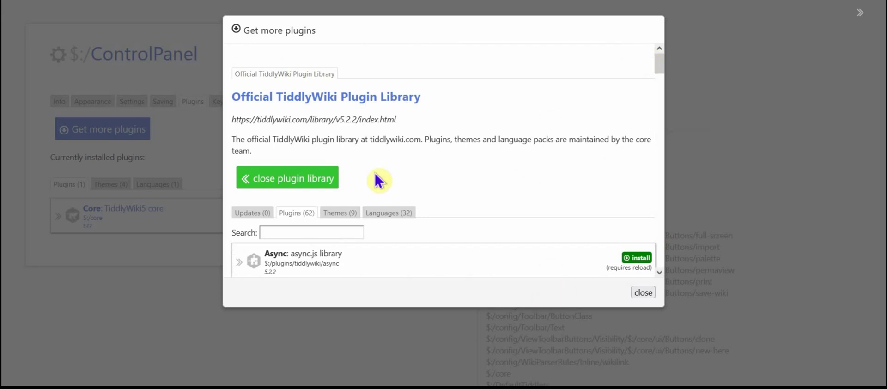
left_click(296, 179)
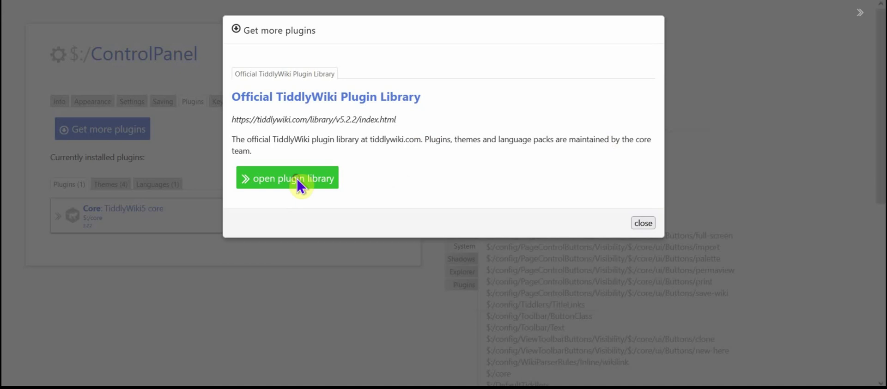
left_click(644, 223)
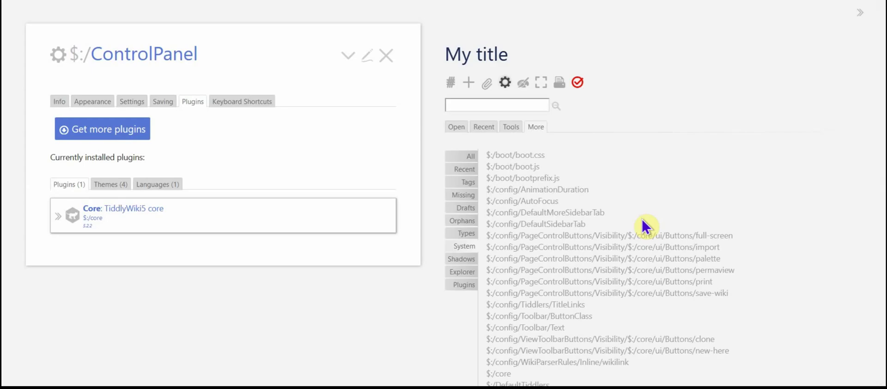
- Check the installed themes and the contents of the es-ES language pack, and save the wiki's changes
left_click(105, 185)
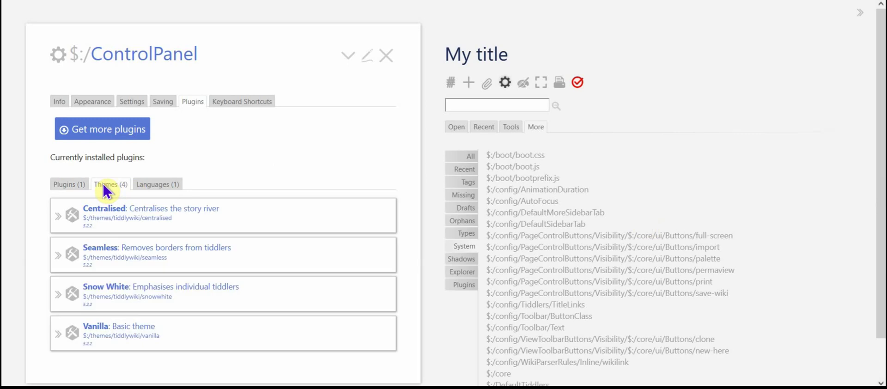
left_click(160, 184)
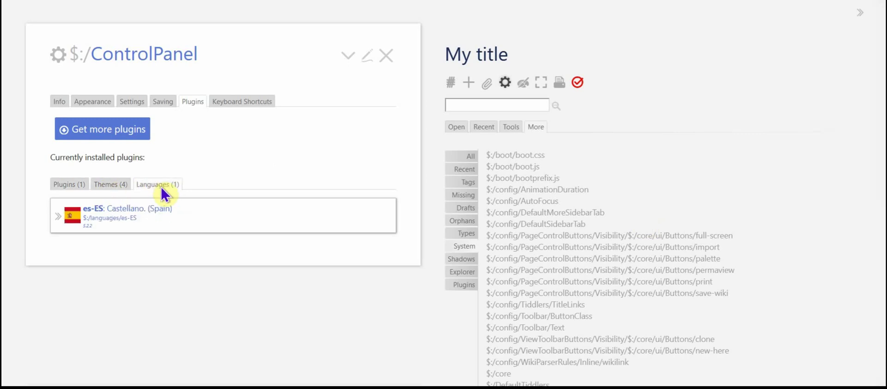
left_click(132, 217)
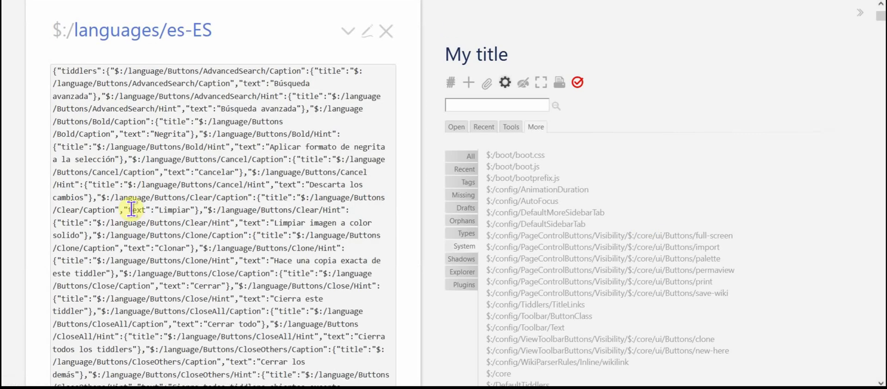
left_click(387, 33)
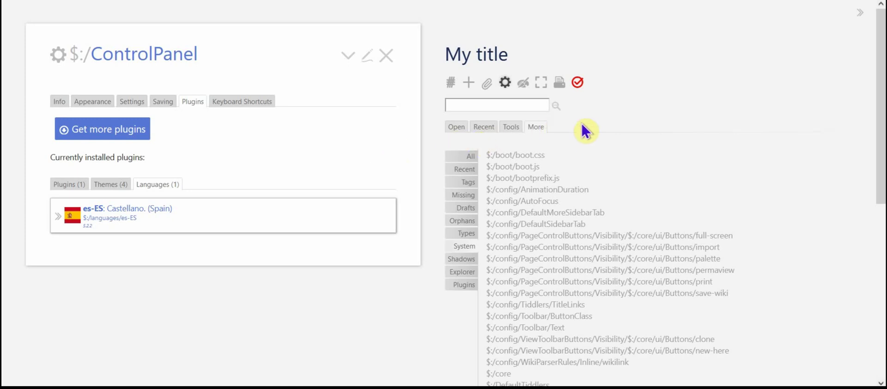
left_click(577, 83)
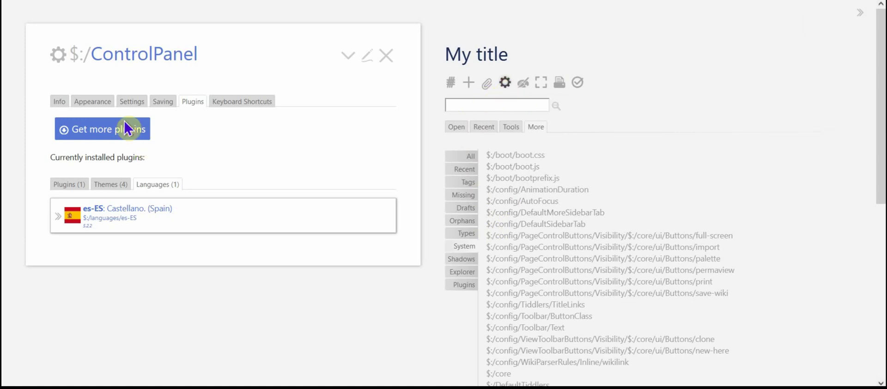
- Try Castellano (Spain) as the wiki's current language, and restore English (British)
left_click(60, 101)
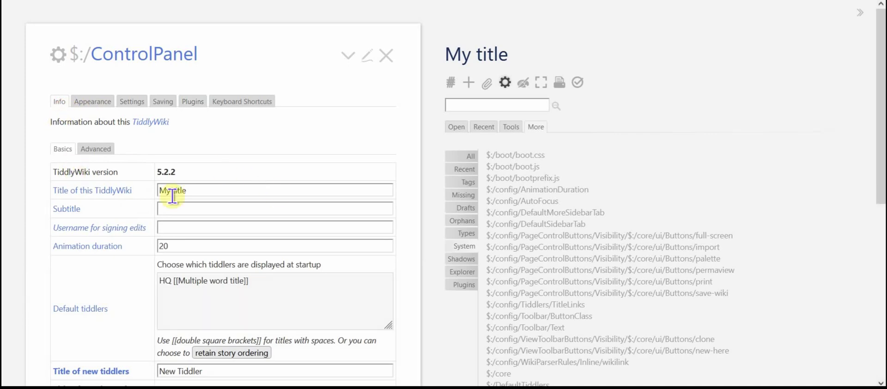
left_click_drag(873, 128, 881, 286)
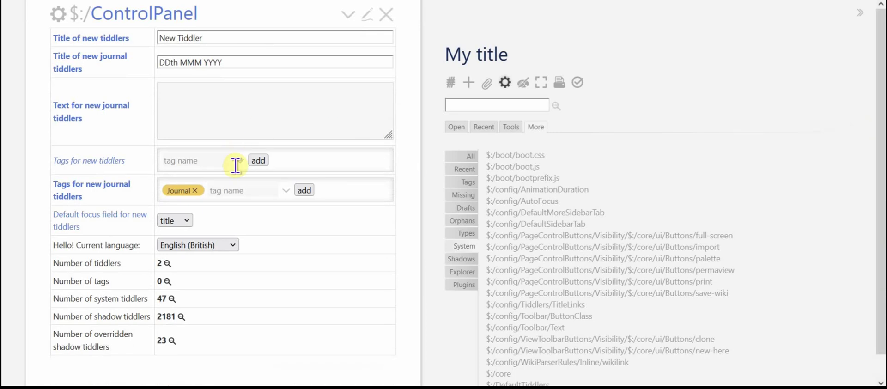
left_click(200, 245)
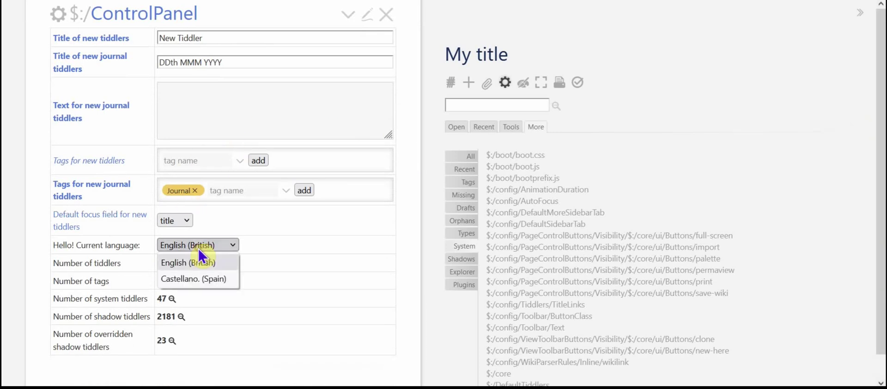
left_click(202, 281)
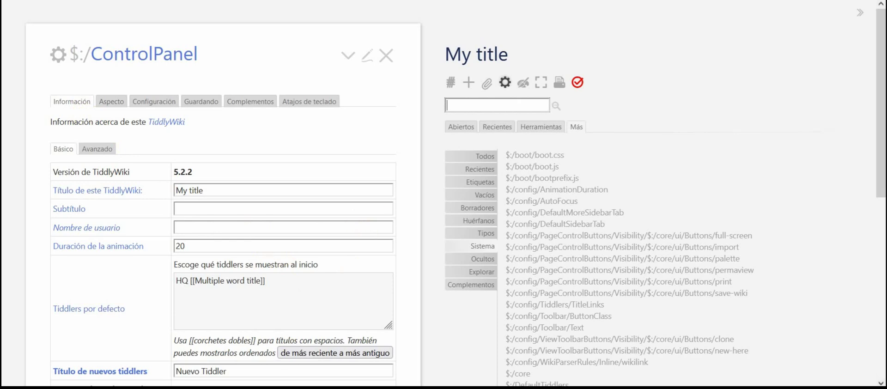
left_click_drag(879, 66, 879, 258)
left_click(236, 207)
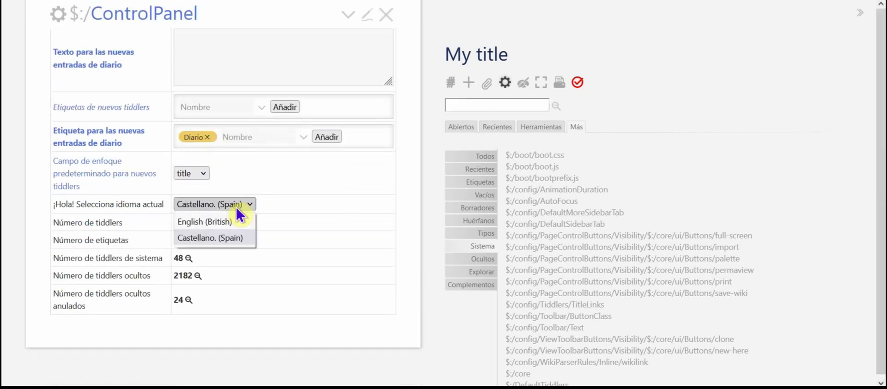
left_click(230, 221)
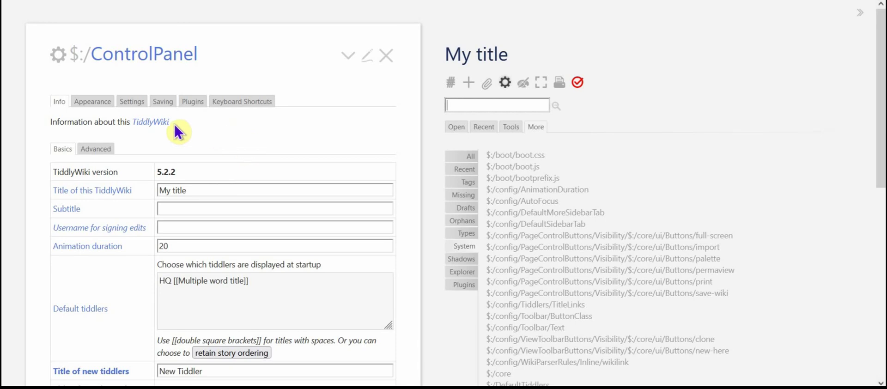
- Try the Centralised theme and restore Snow White, and try the Seamless theme and restore Snow White again
left_click(93, 102)
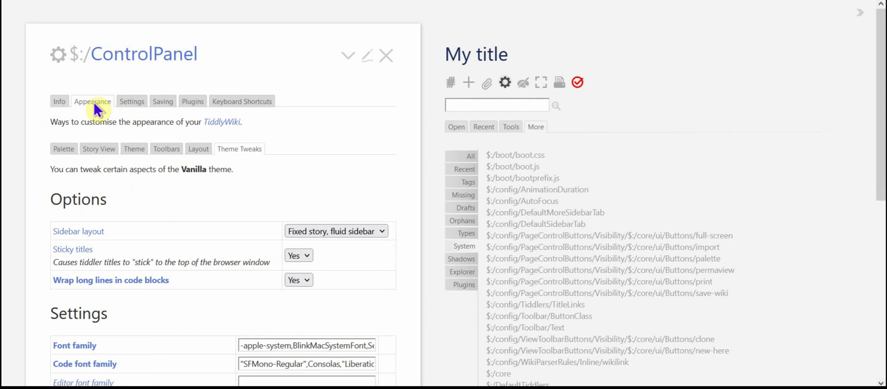
left_click(135, 150)
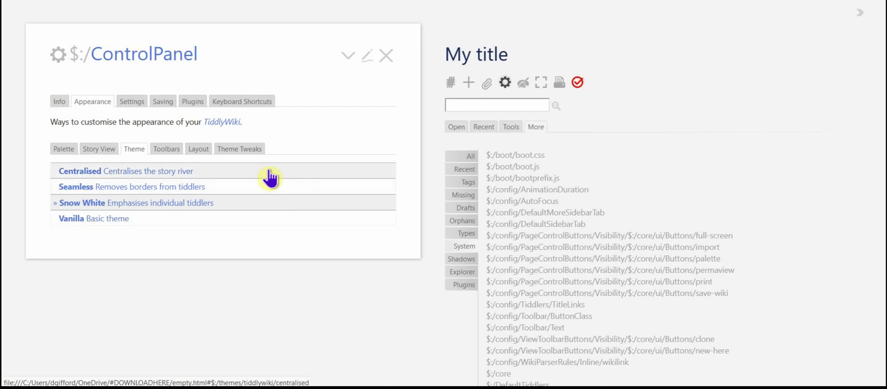
left_click(229, 171)
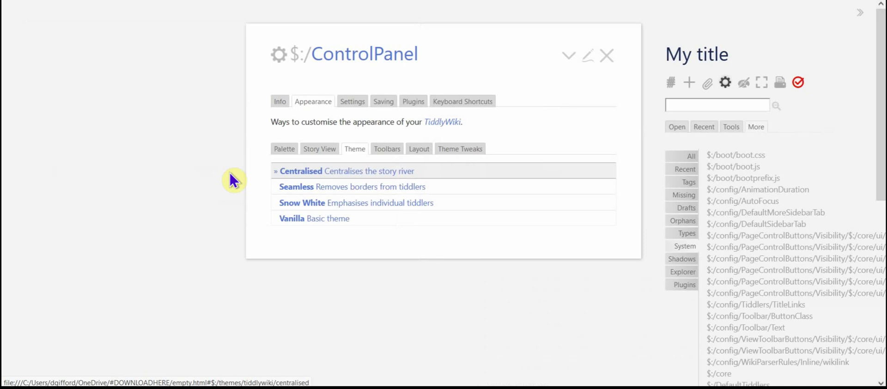
left_click(439, 203)
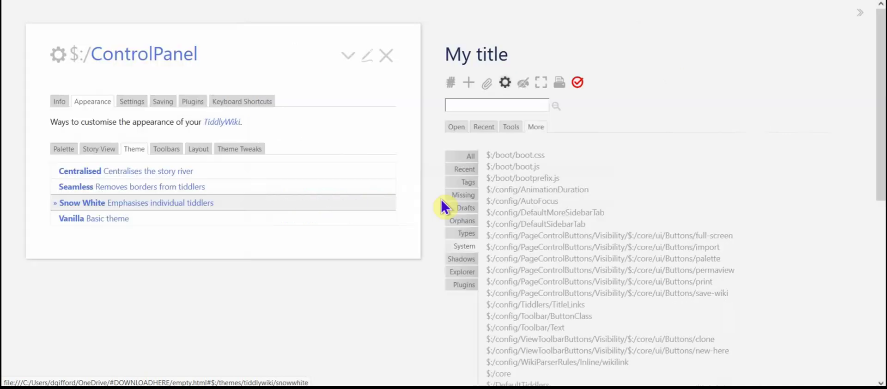
left_click(230, 190)
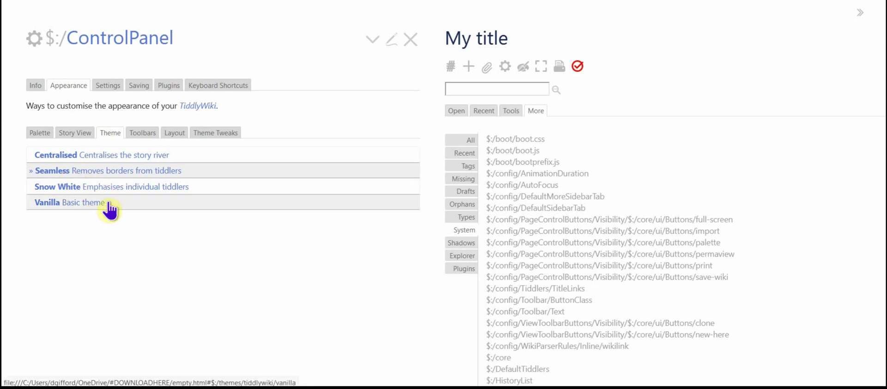
left_click(167, 190)
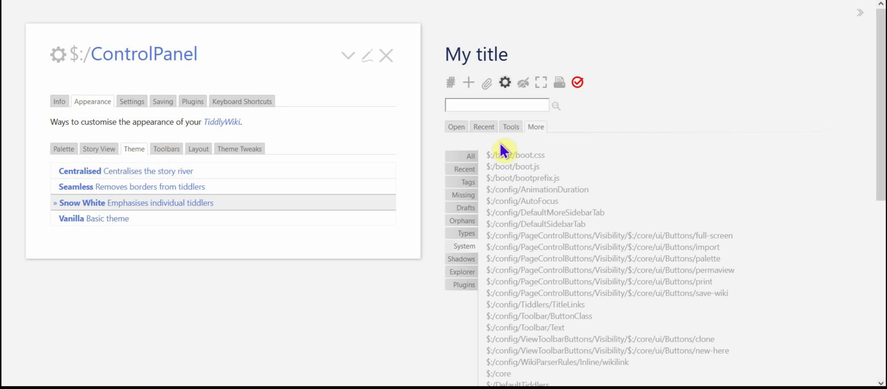
- Use the language tool to switch the interface to Castellano (Spain) and back to English (British)
left_click(511, 128)
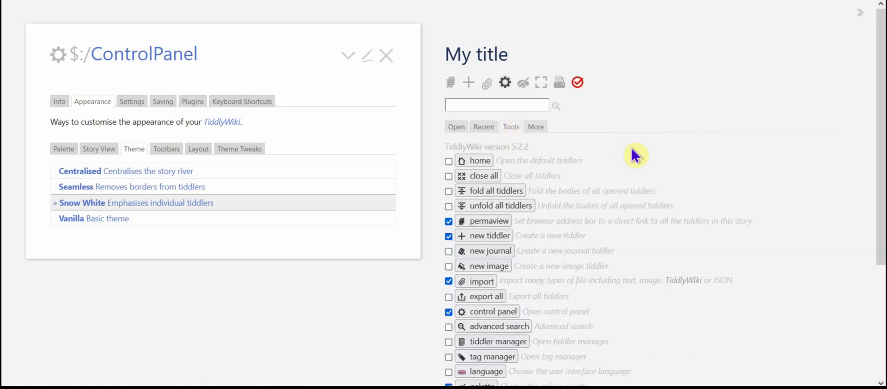
left_click_drag(879, 81, 880, 194)
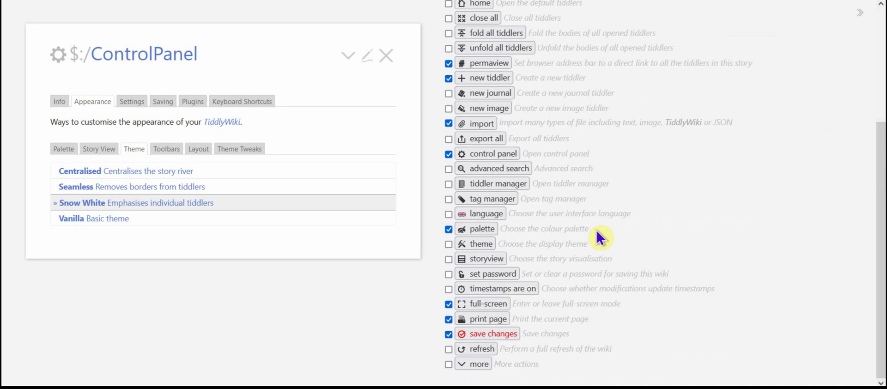
left_click(472, 215)
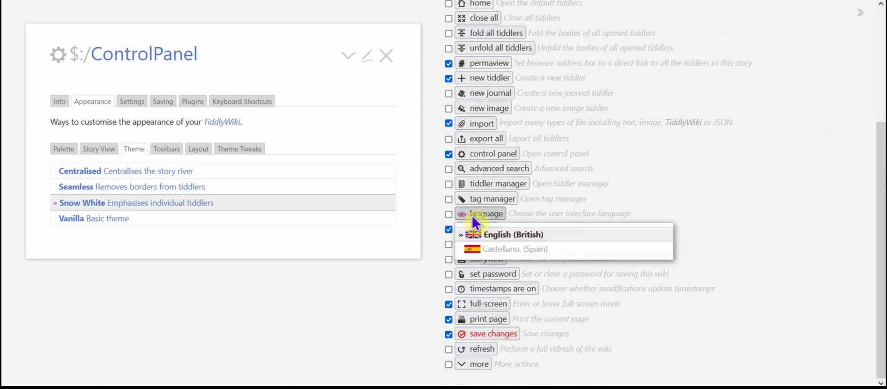
left_click(500, 249)
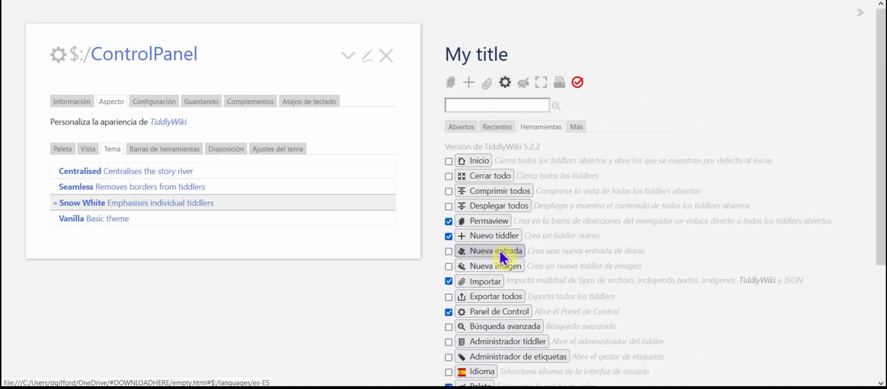
left_click_drag(882, 88, 881, 200)
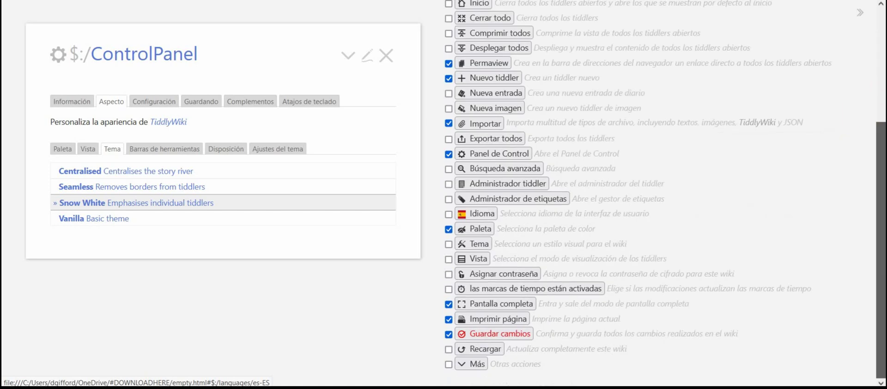
left_click(480, 214)
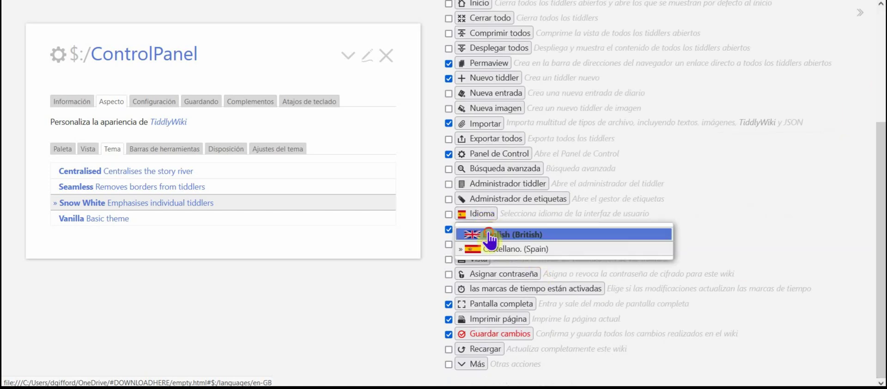
left_click(489, 238)
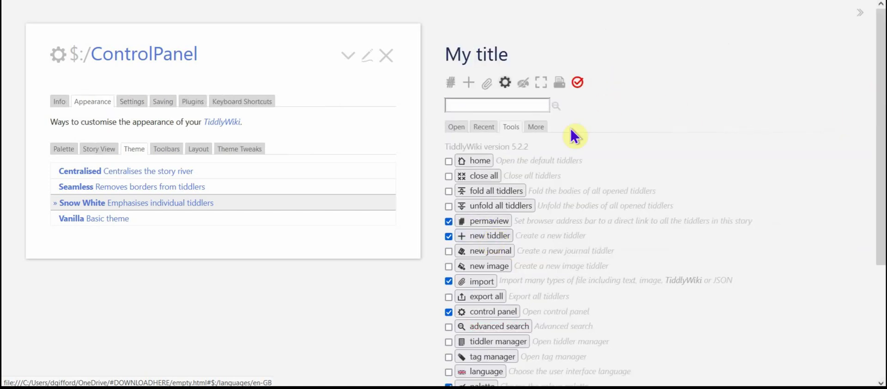
left_click(513, 129)
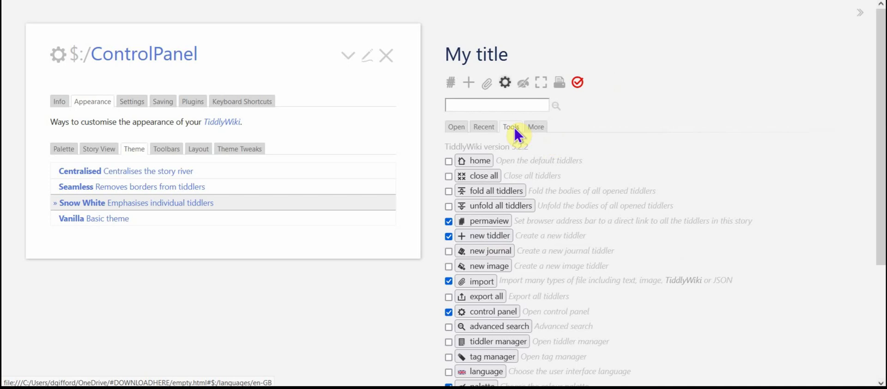